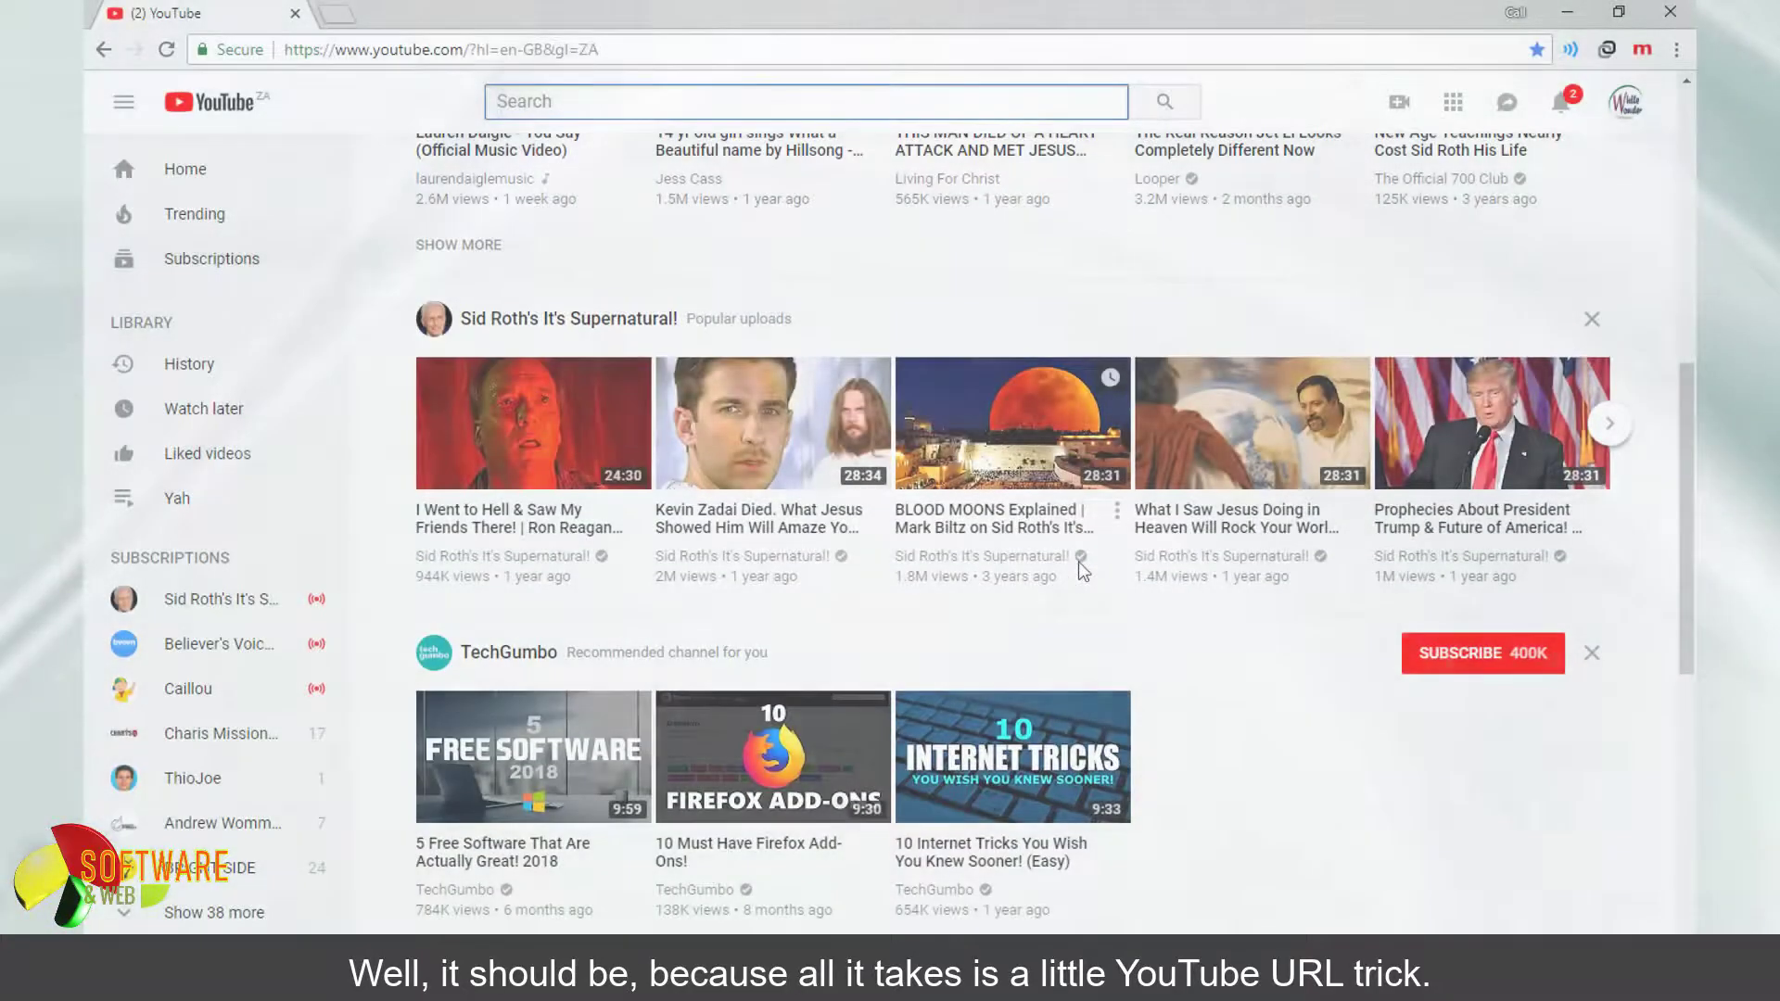
Open the video "What I Saw Jesus Doing in Heaven Will Rock Your World!" and load its address with "gif" inserted before youtube.com.
{"action": "scroll", "coordinate": [1079, 567], "scroll_direction": "down", "scroll_amount": 1}
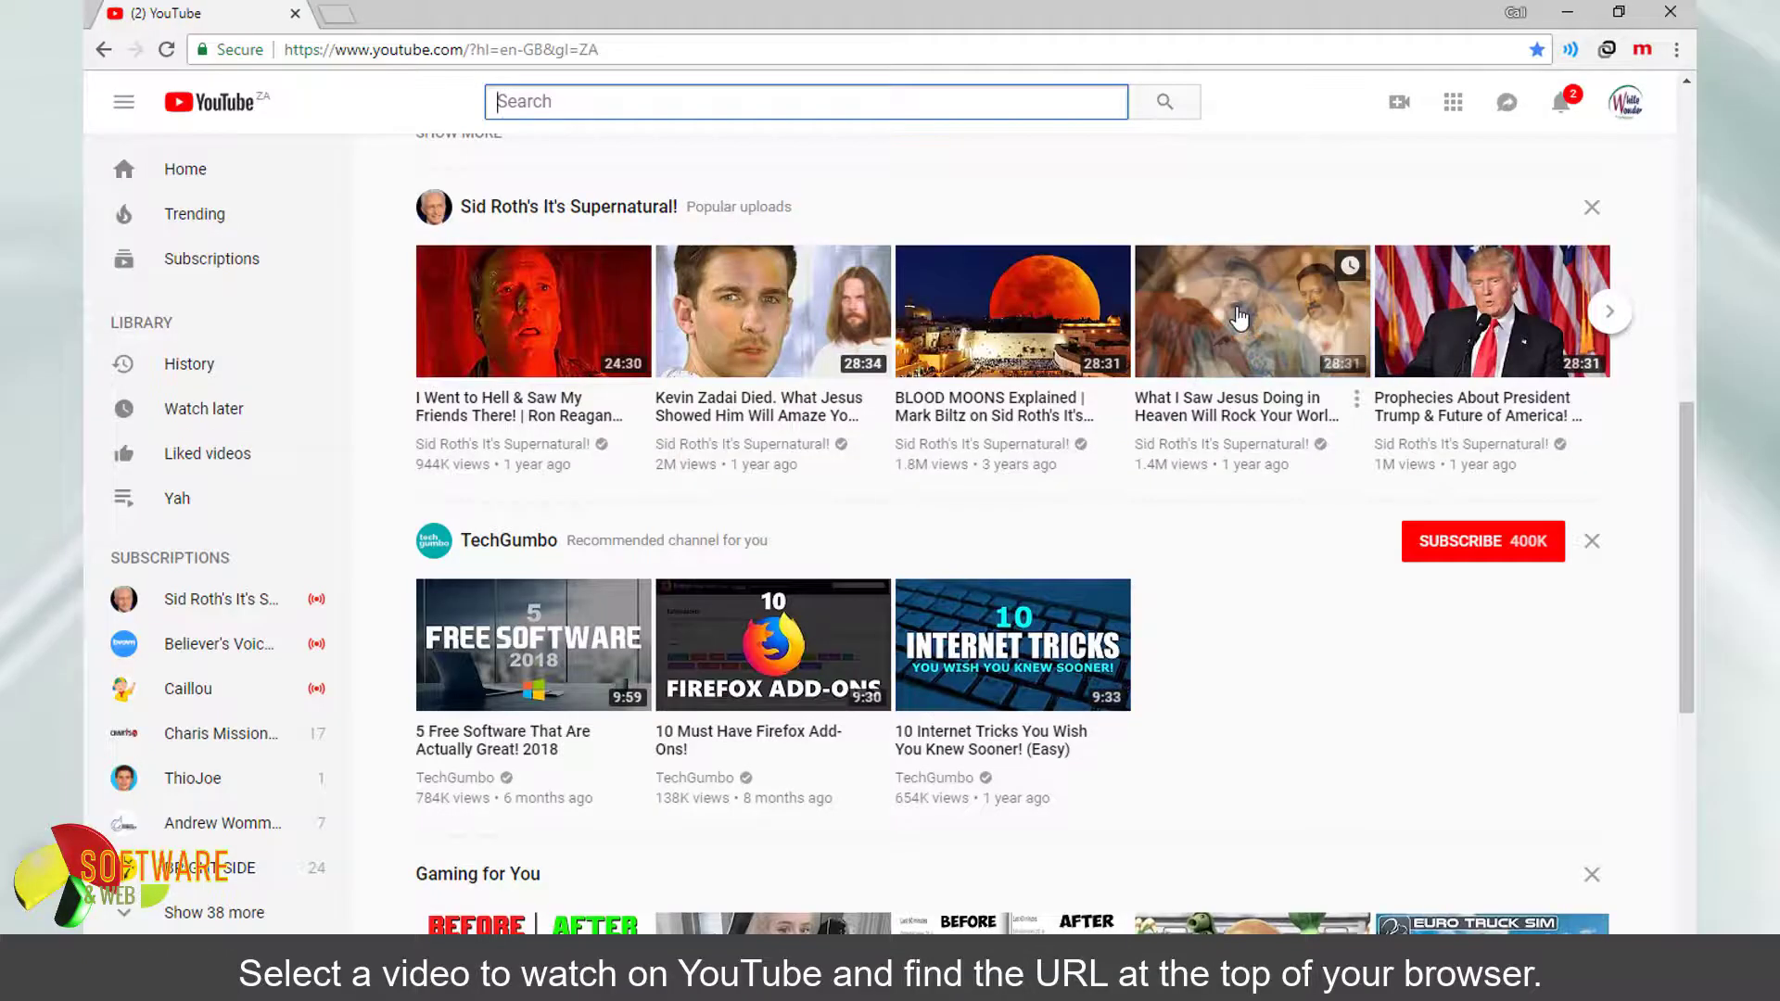
{"action": "left_click", "coordinate": [1239, 318]}
{"action": "left_click", "coordinate": [377, 53]}
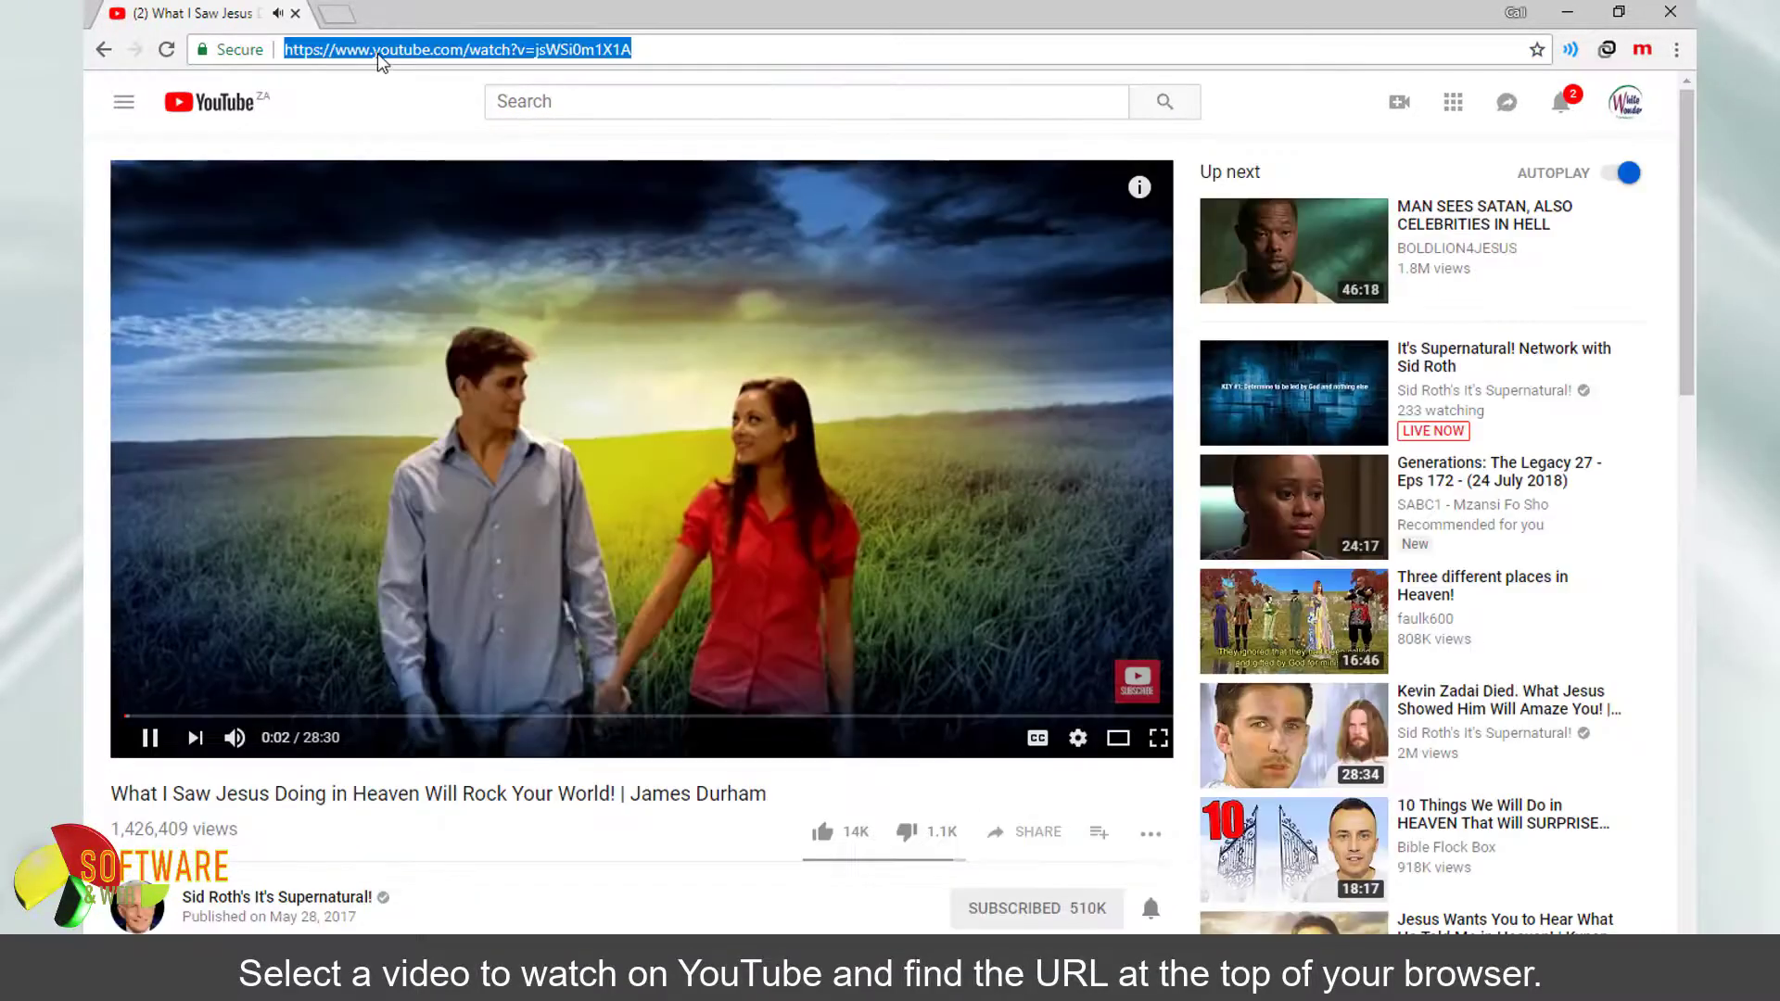
{"action": "left_click", "coordinate": [390, 70]}
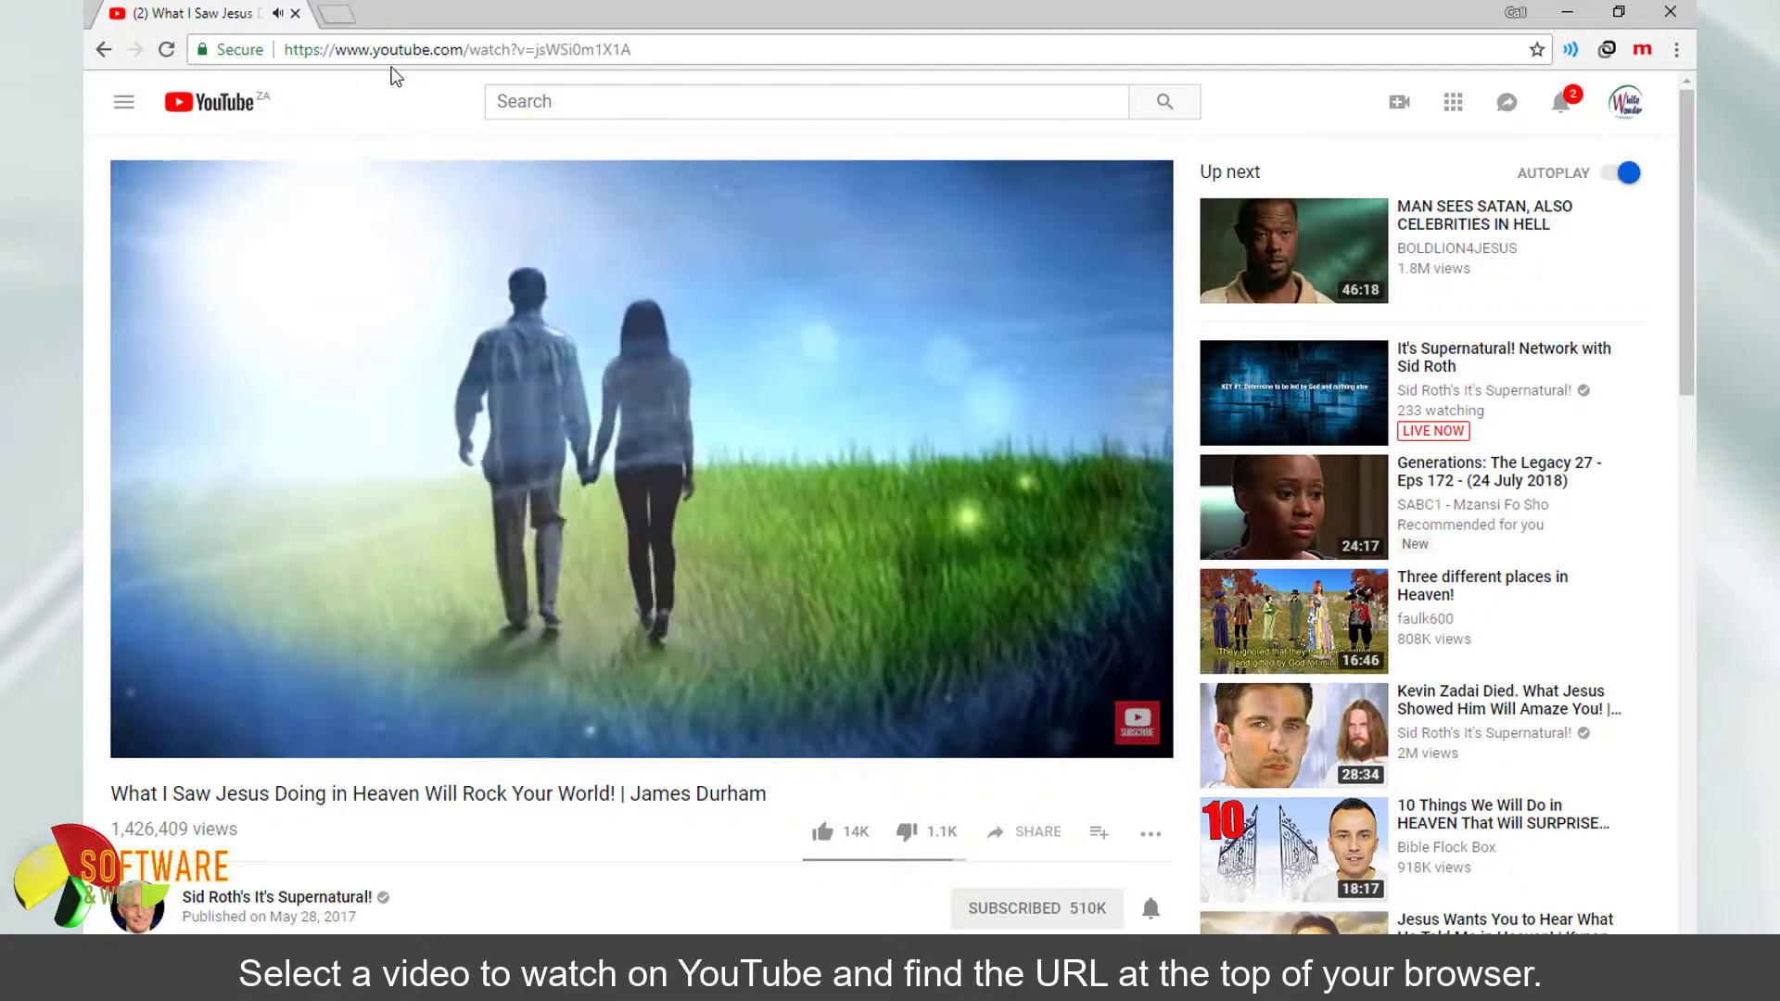
{"action": "type", "text": "gi"}
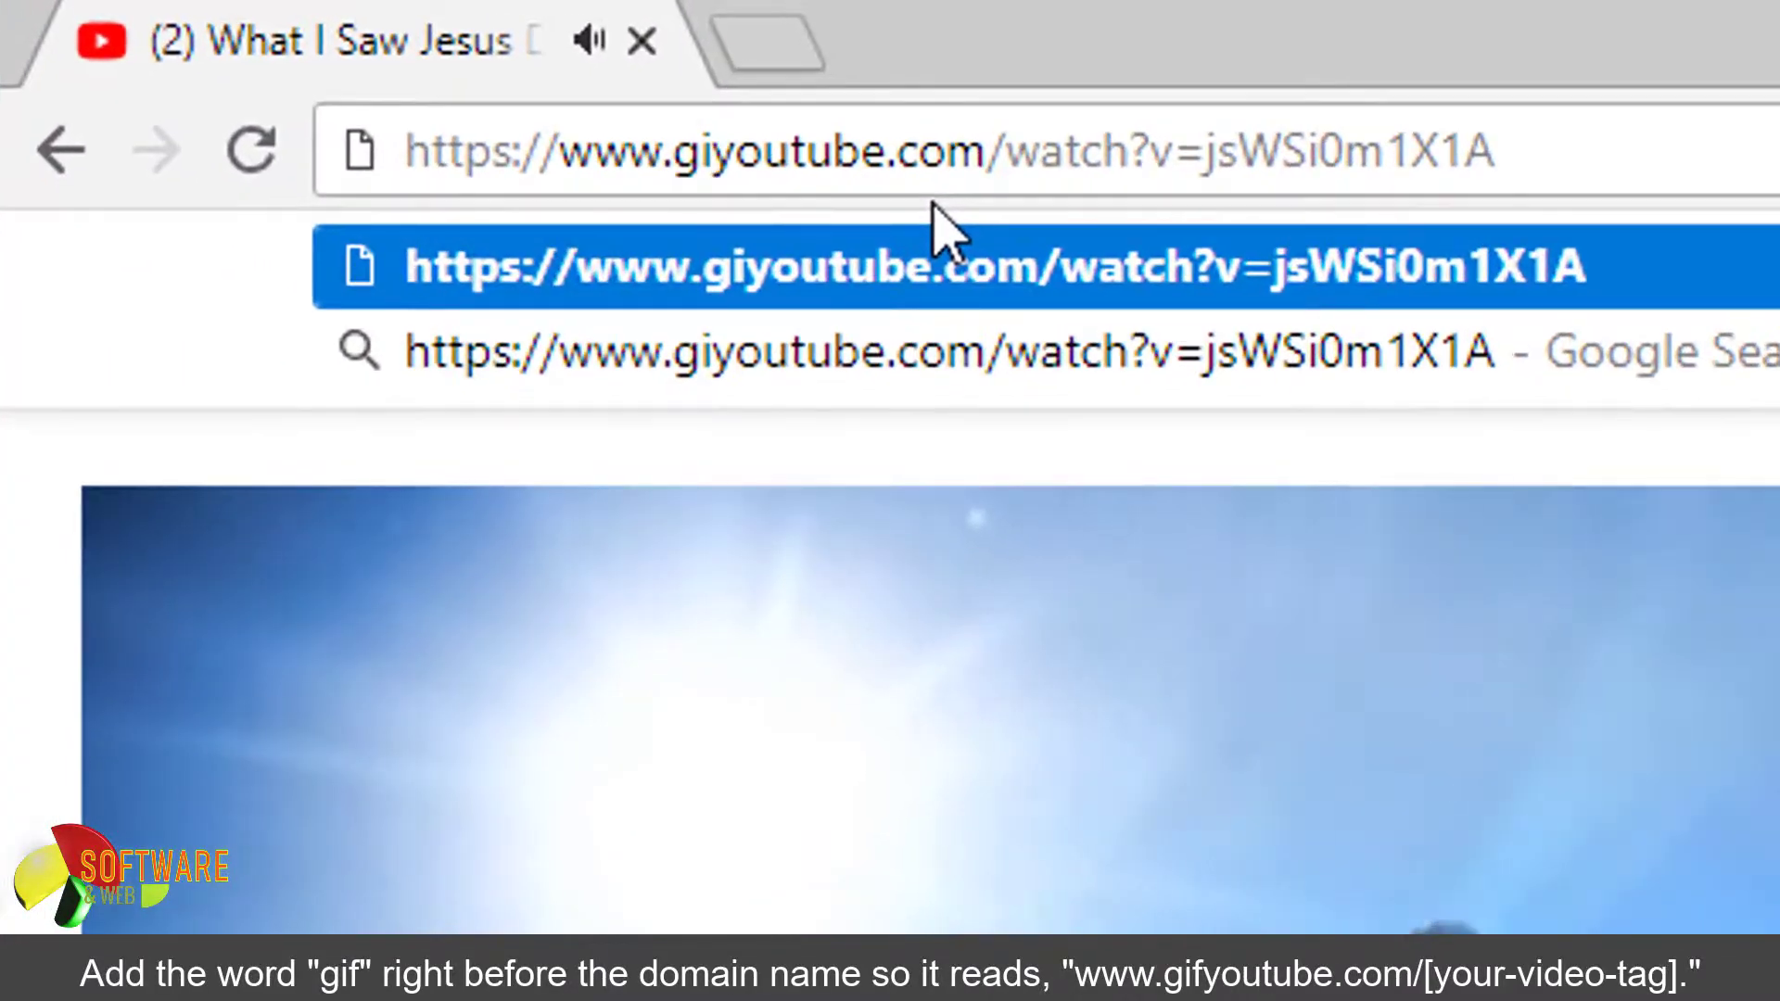
{"action": "type", "text": "f"}
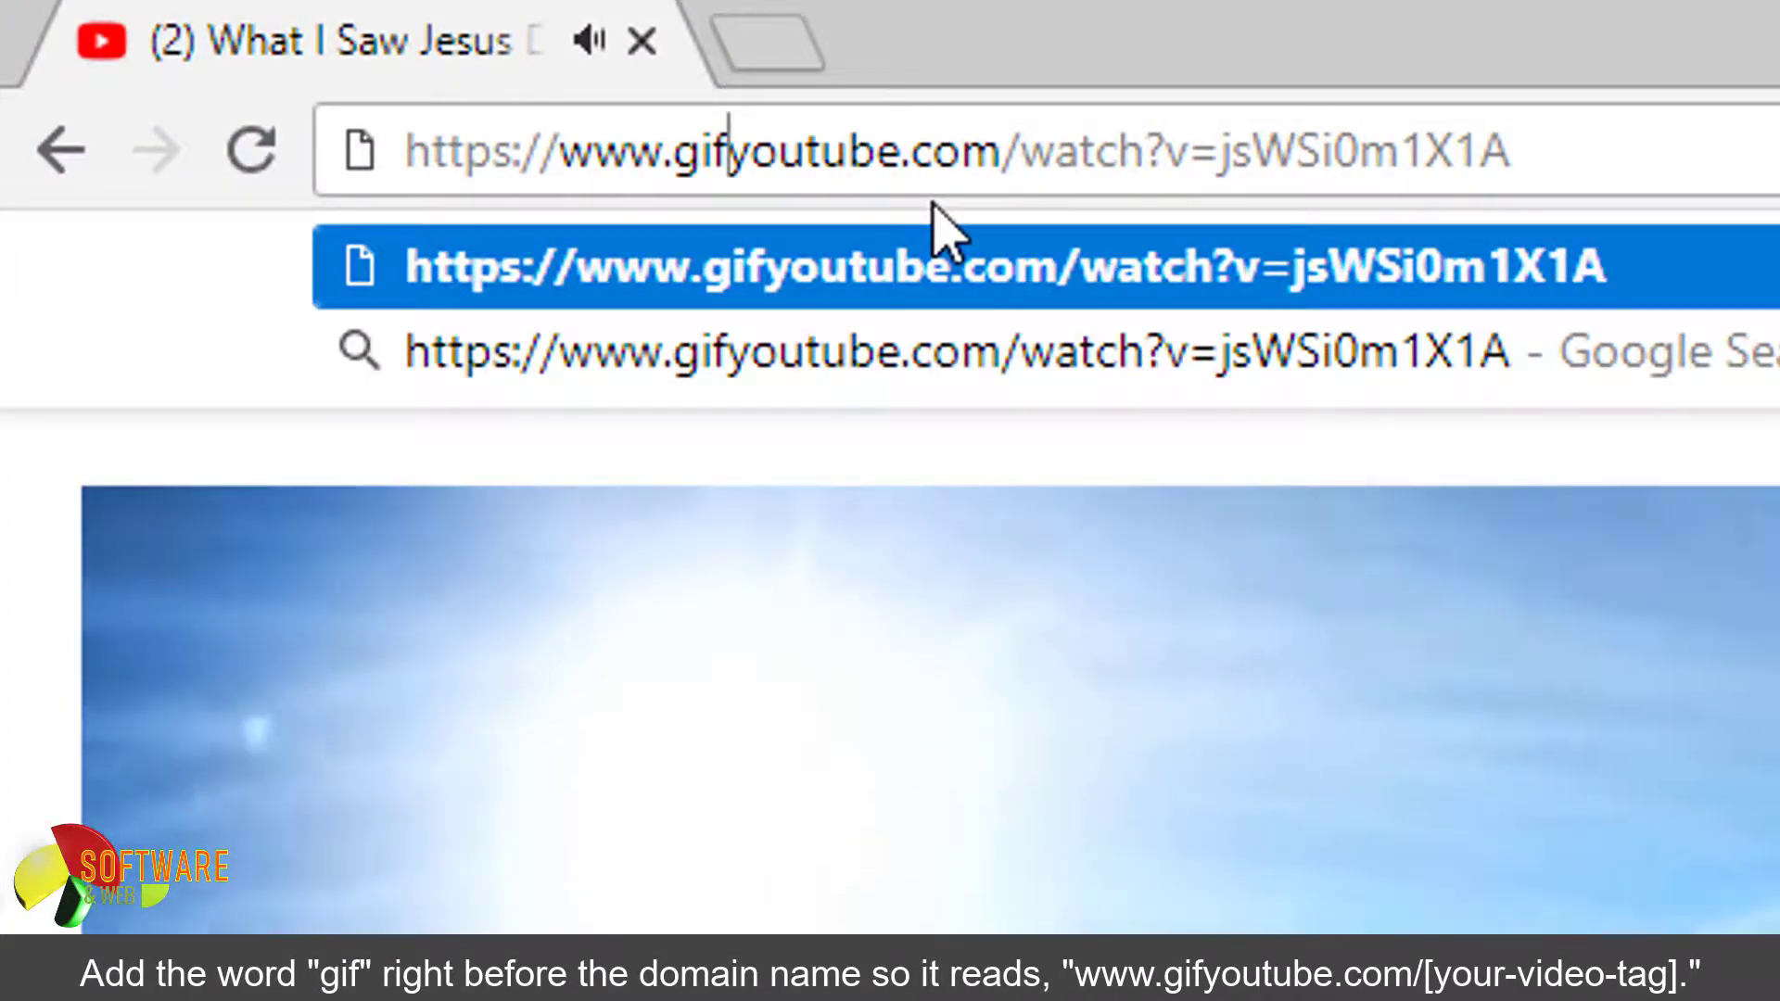
{"action": "key", "text": "Return"}
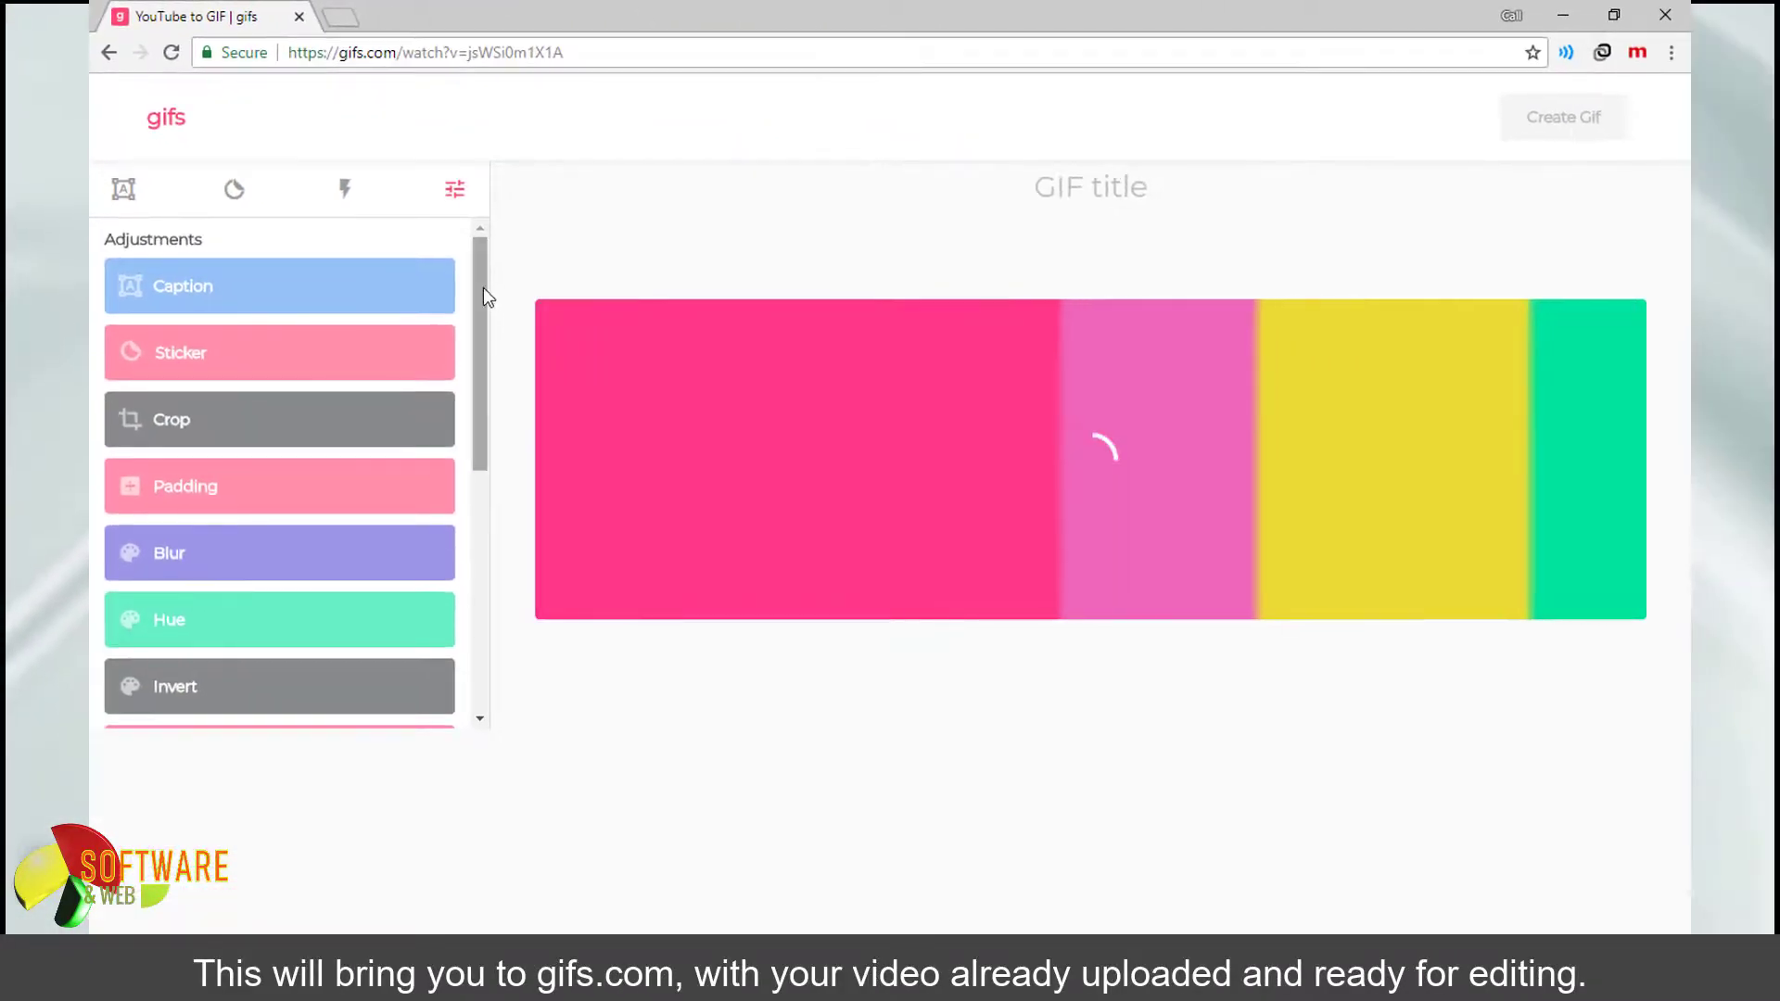
Choose a GIF start time late in the video's timeline, create the GIF and continue with the suggested title and tags.
{"action": "left_click_drag", "start_coordinate": [479, 286], "coordinate": [501, 547]}
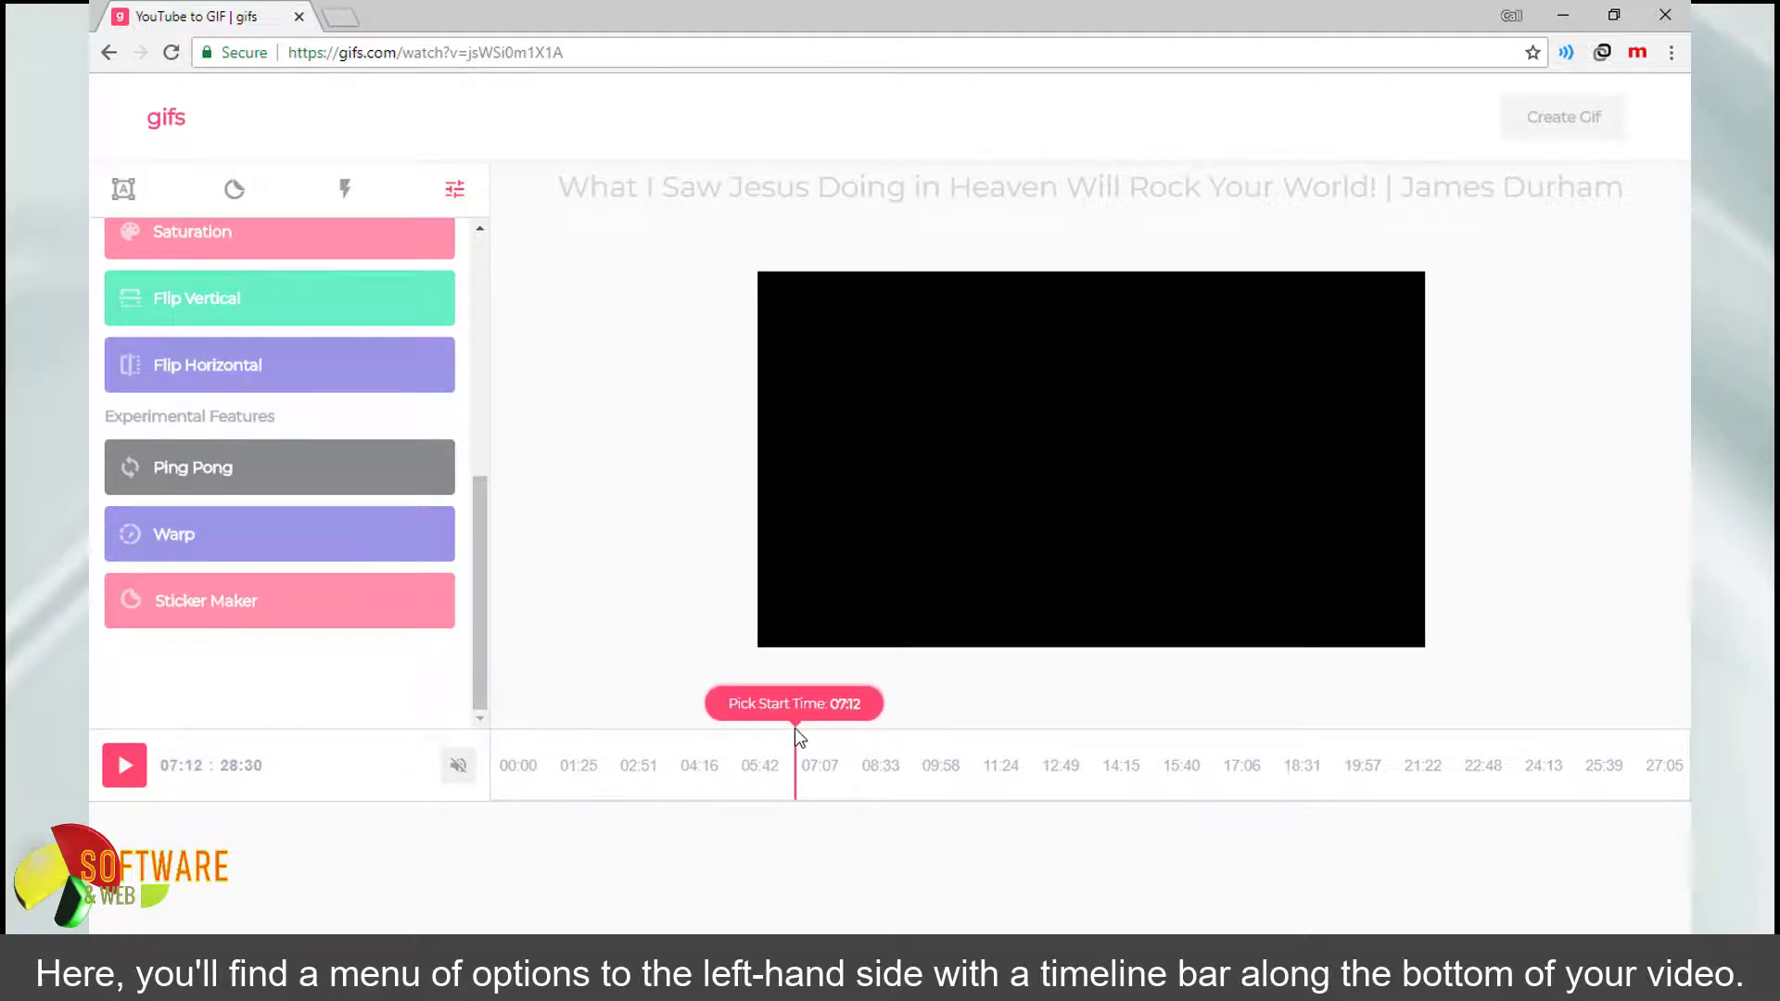
{"action": "left_click", "coordinate": [1430, 742]}
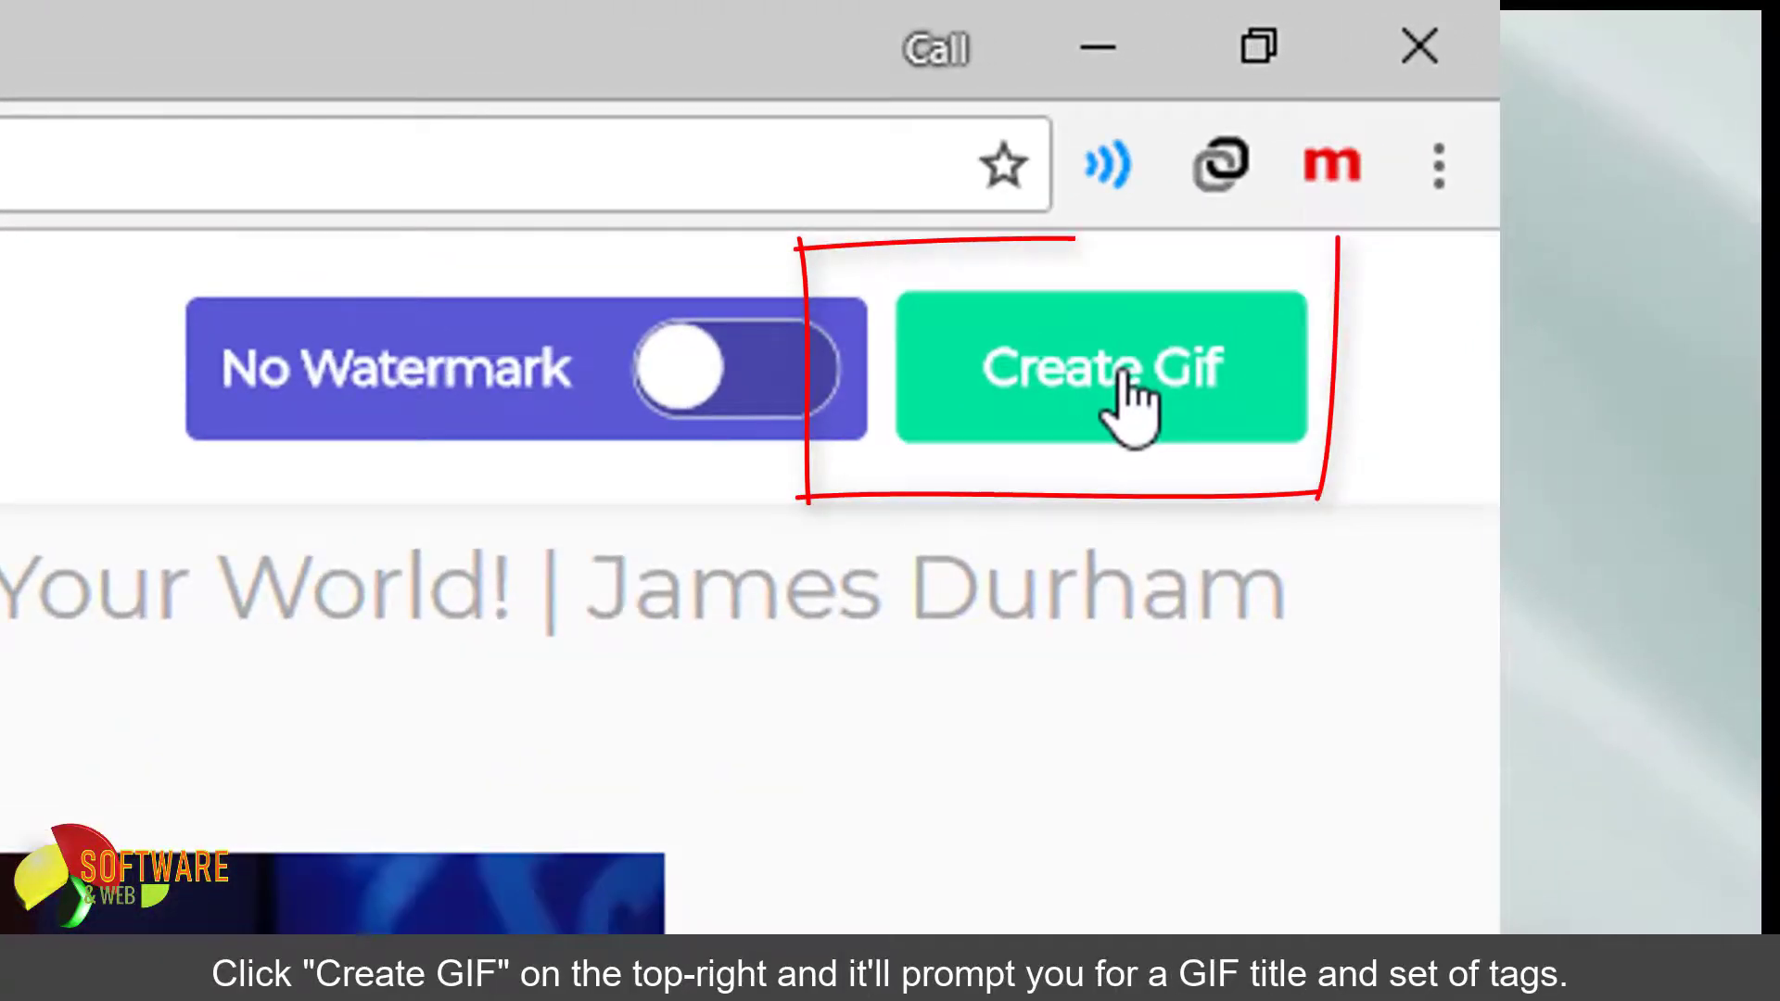
{"action": "left_click", "coordinate": [1127, 394]}
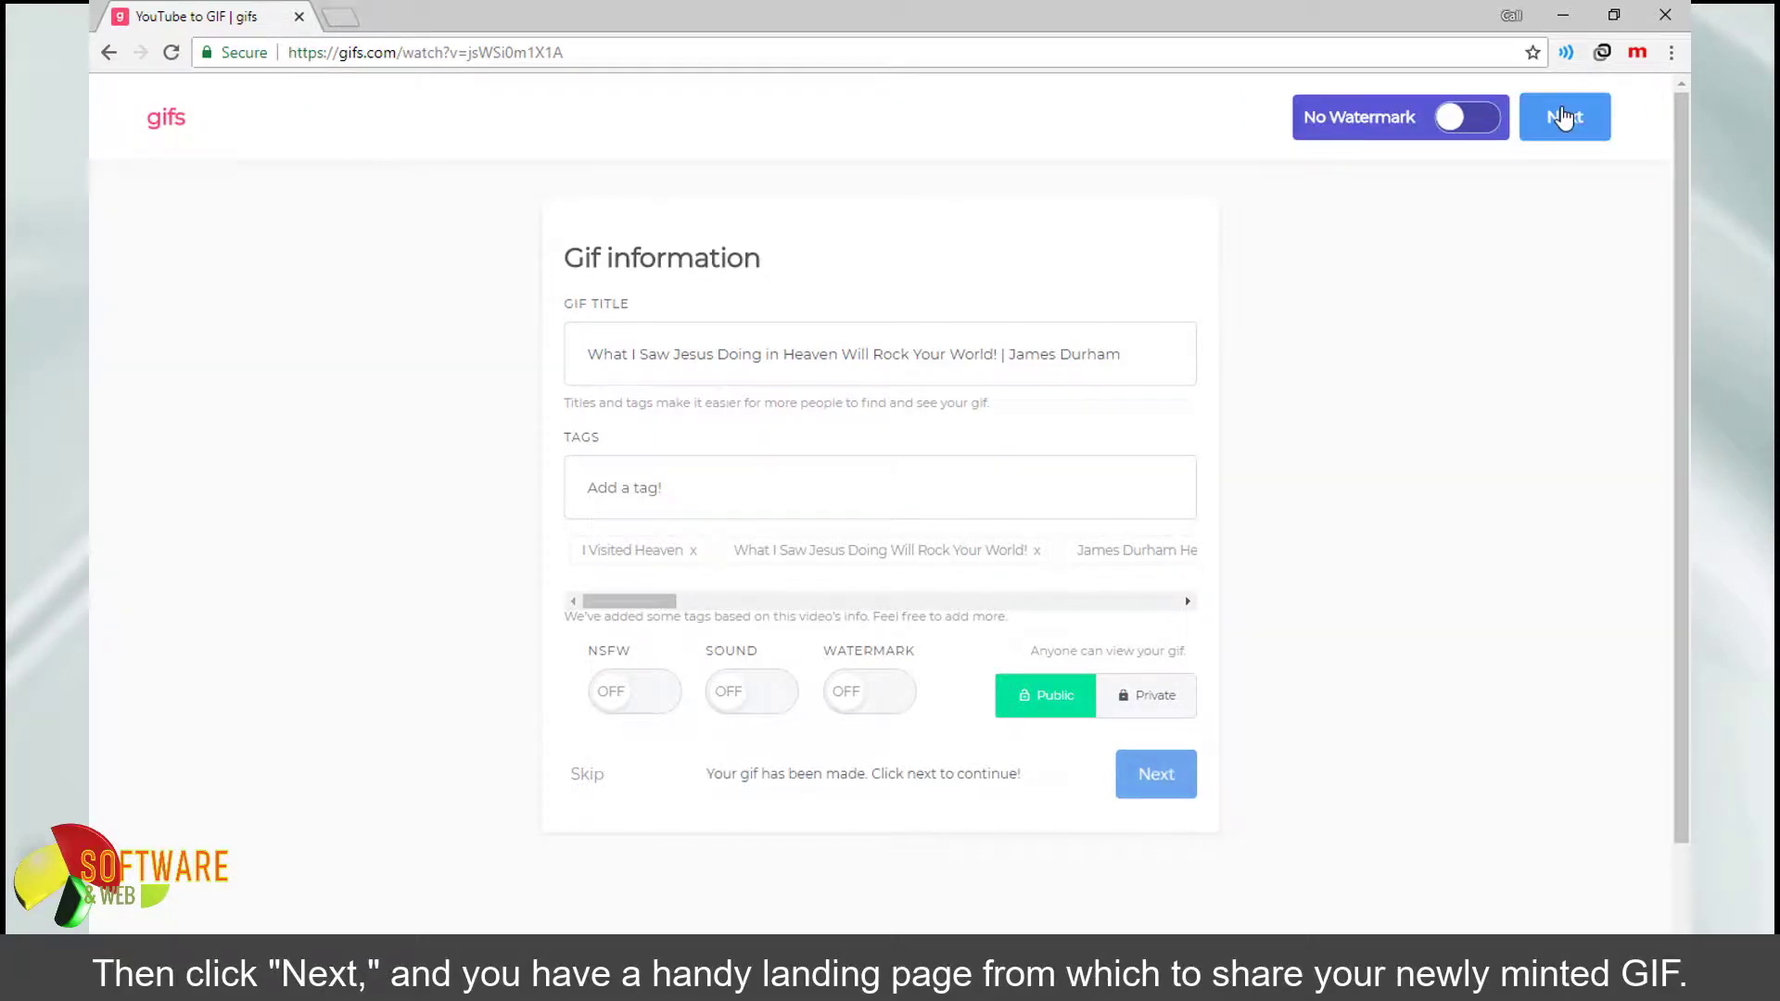
{"action": "left_click", "coordinate": [1564, 117]}
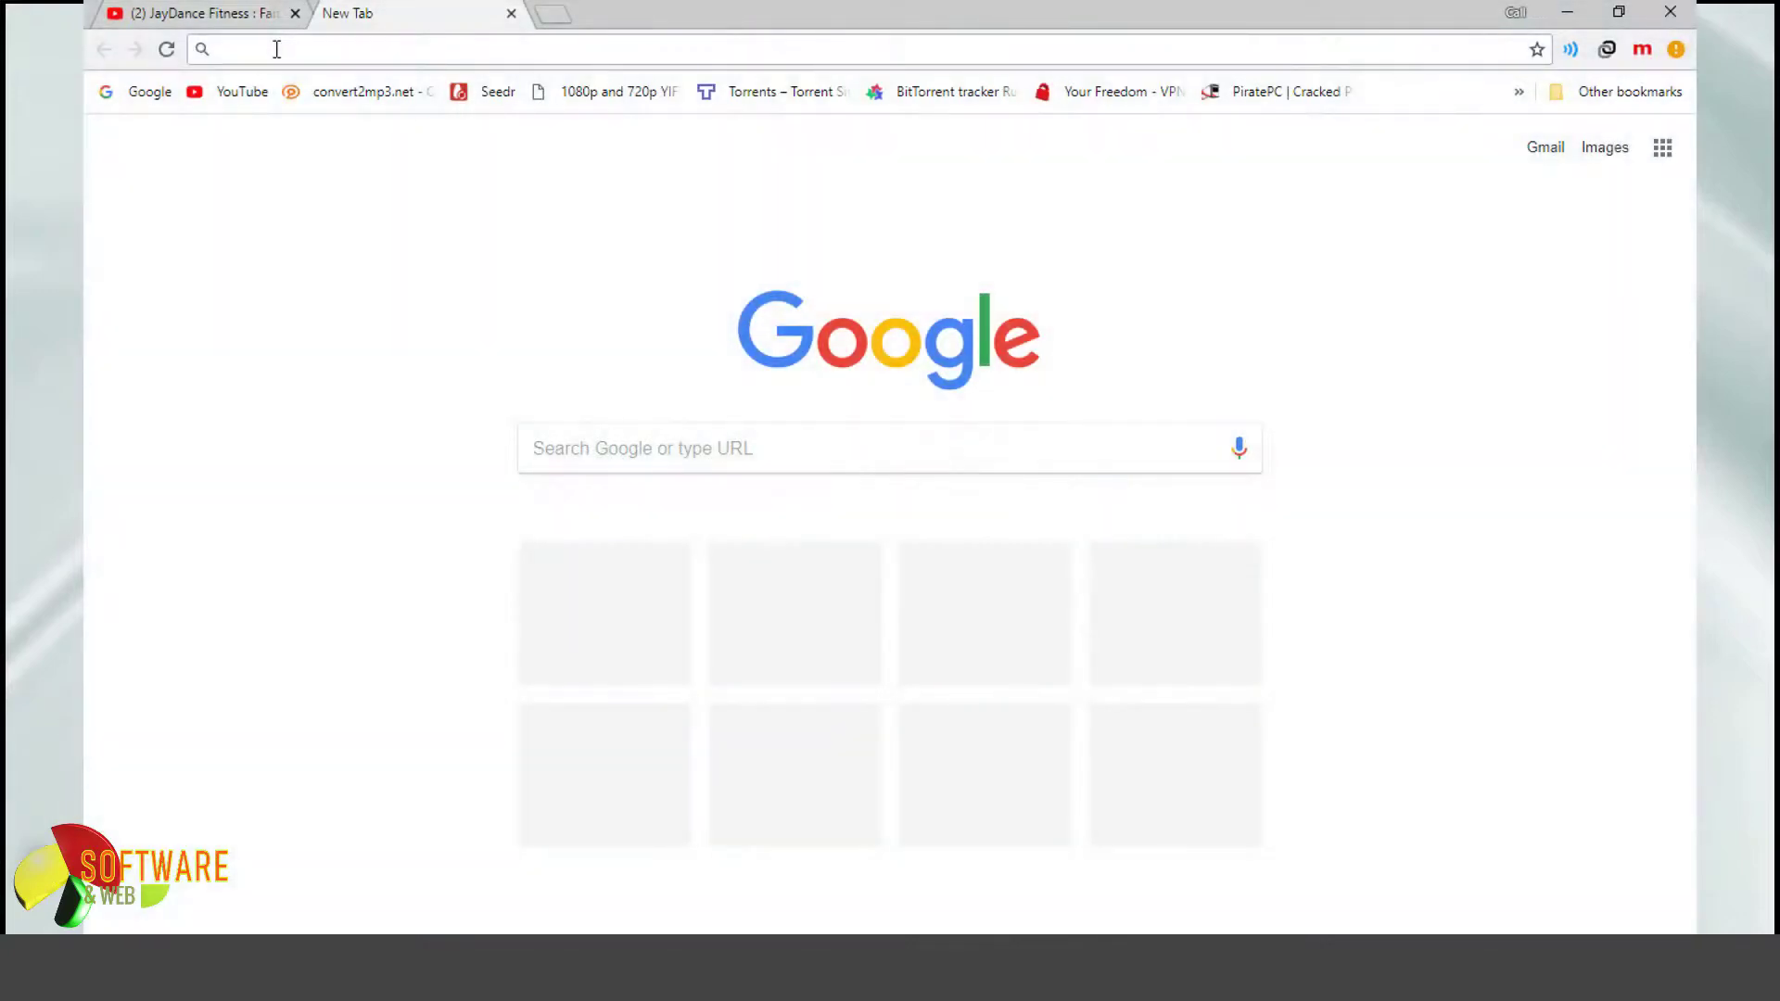
{"action": "type", "text": "https"}
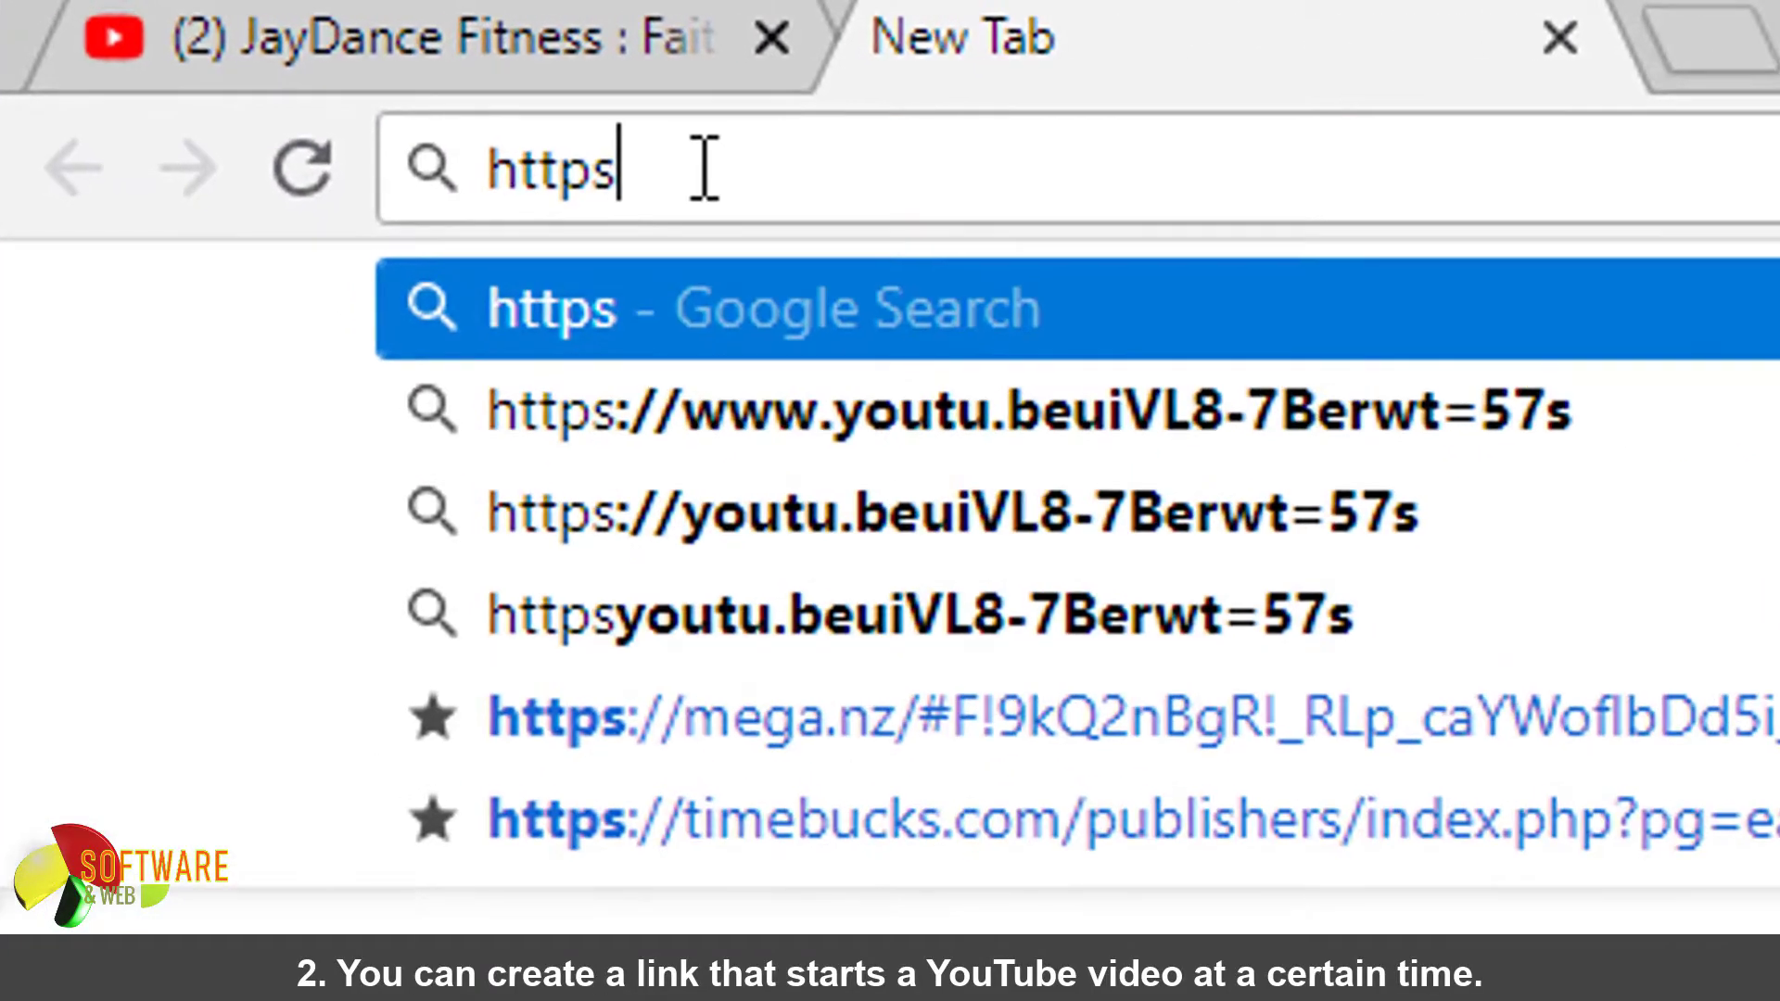
{"action": "type", "text": "://youtu.be/uiVL8-7Berw"}
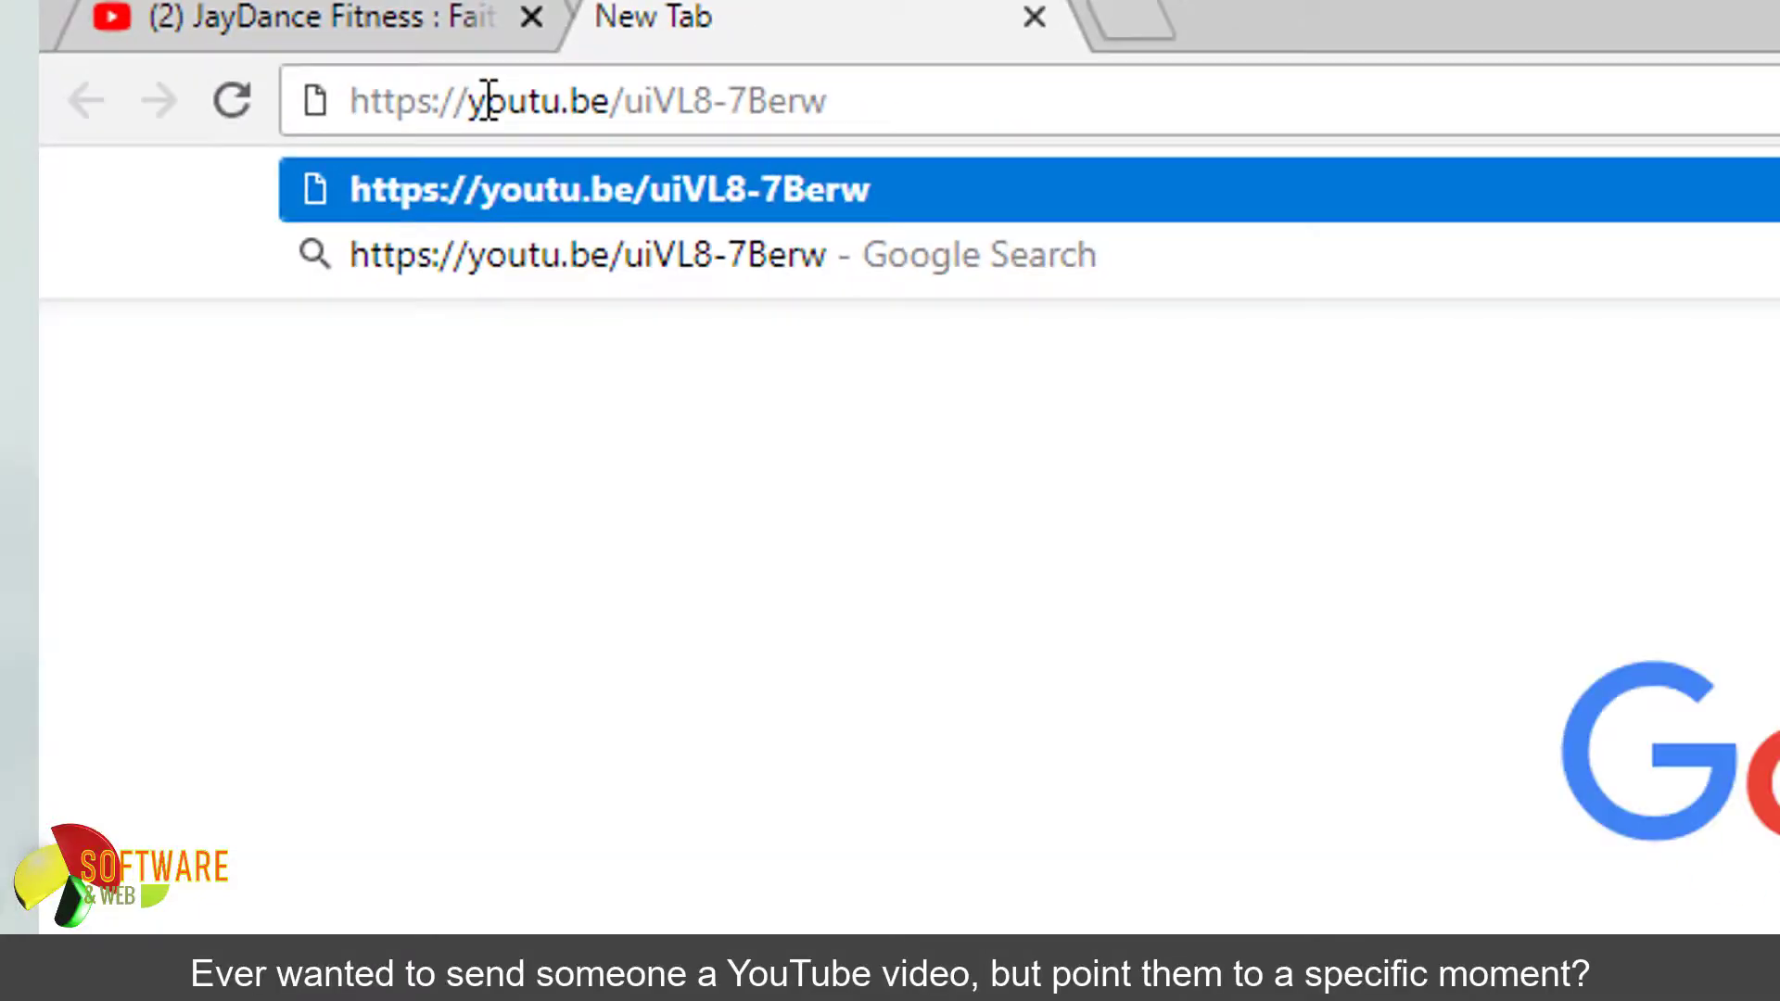
{"action": "key", "text": "Return"}
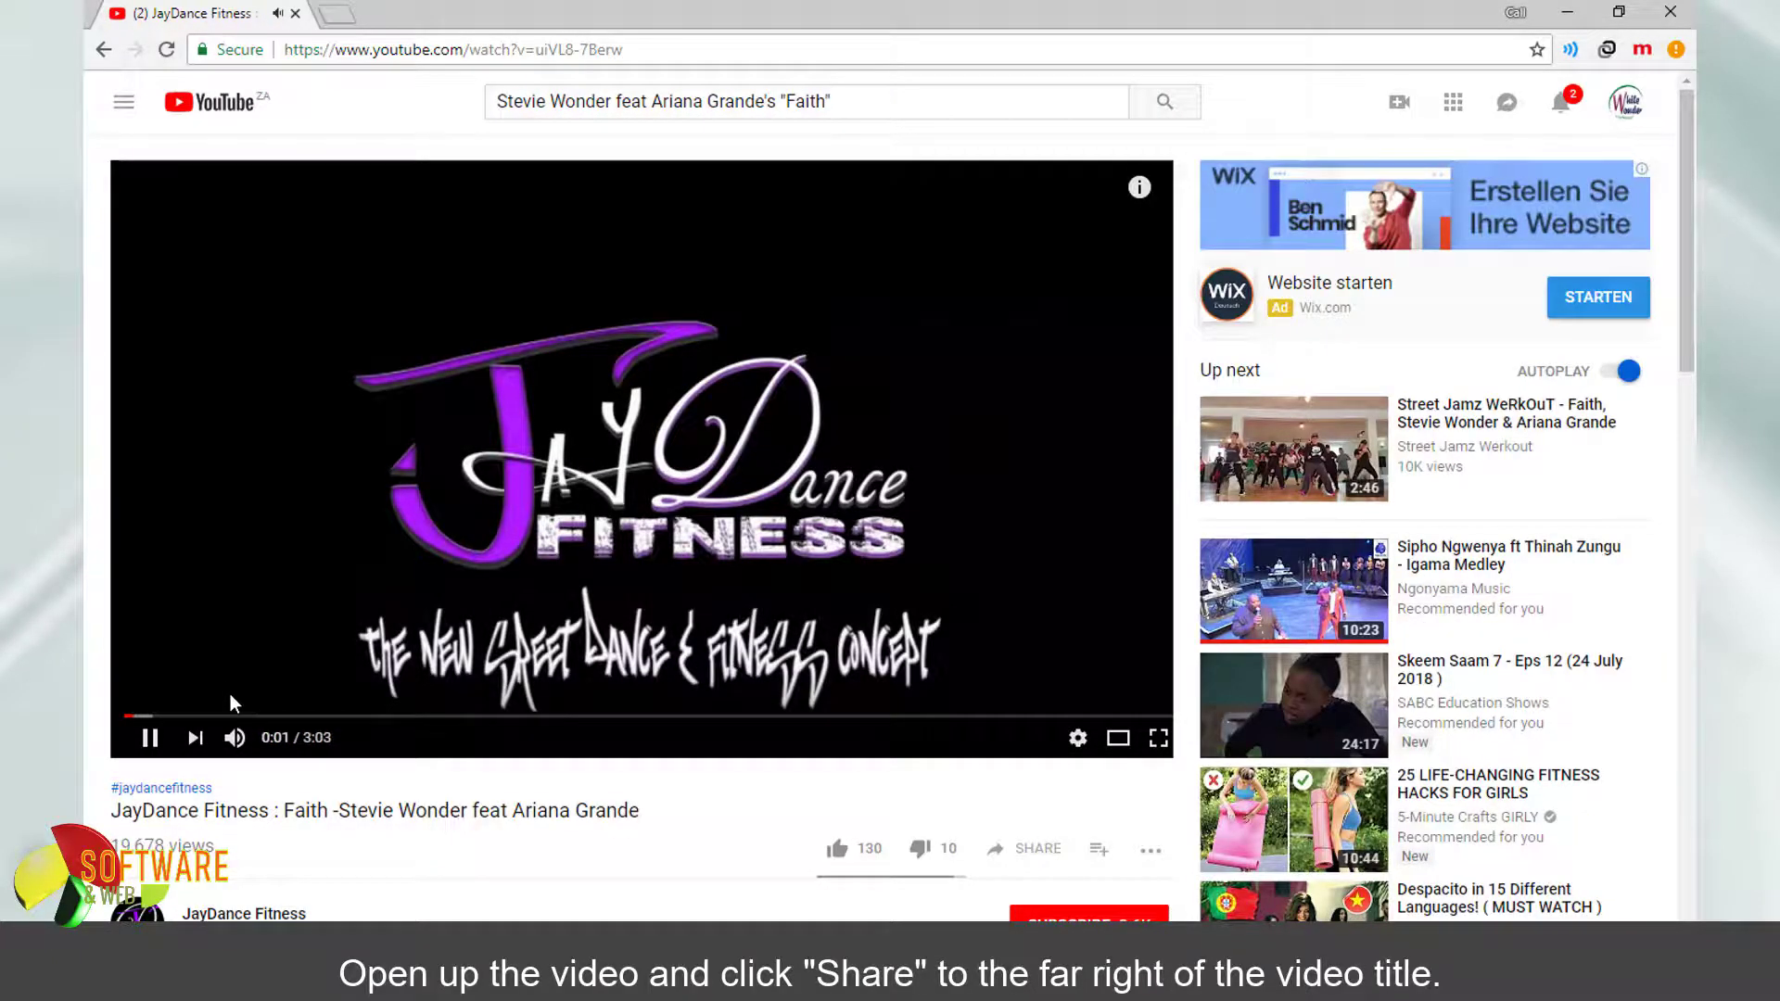
Open the share options of the JayDance Fitness video and set the shared link to start at 0:57.
{"action": "scroll", "coordinate": [1013, 727], "scroll_direction": "down", "scroll_amount": 1}
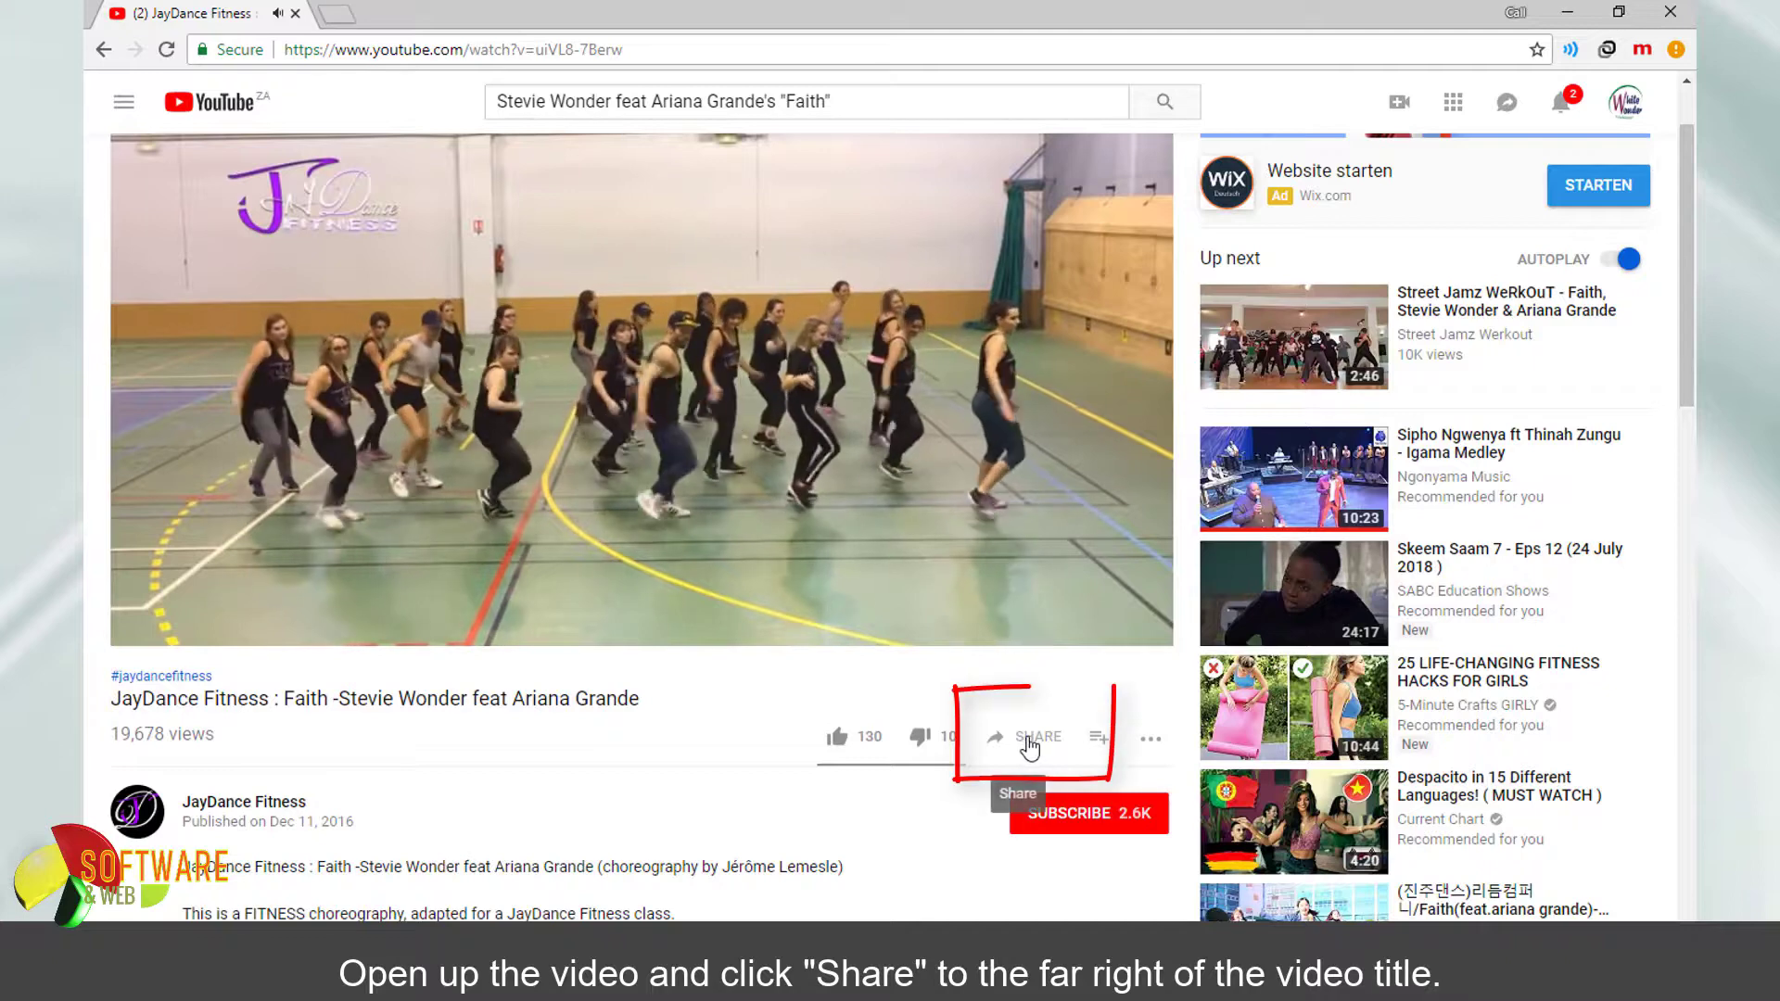
{"action": "left_click", "coordinate": [1031, 747]}
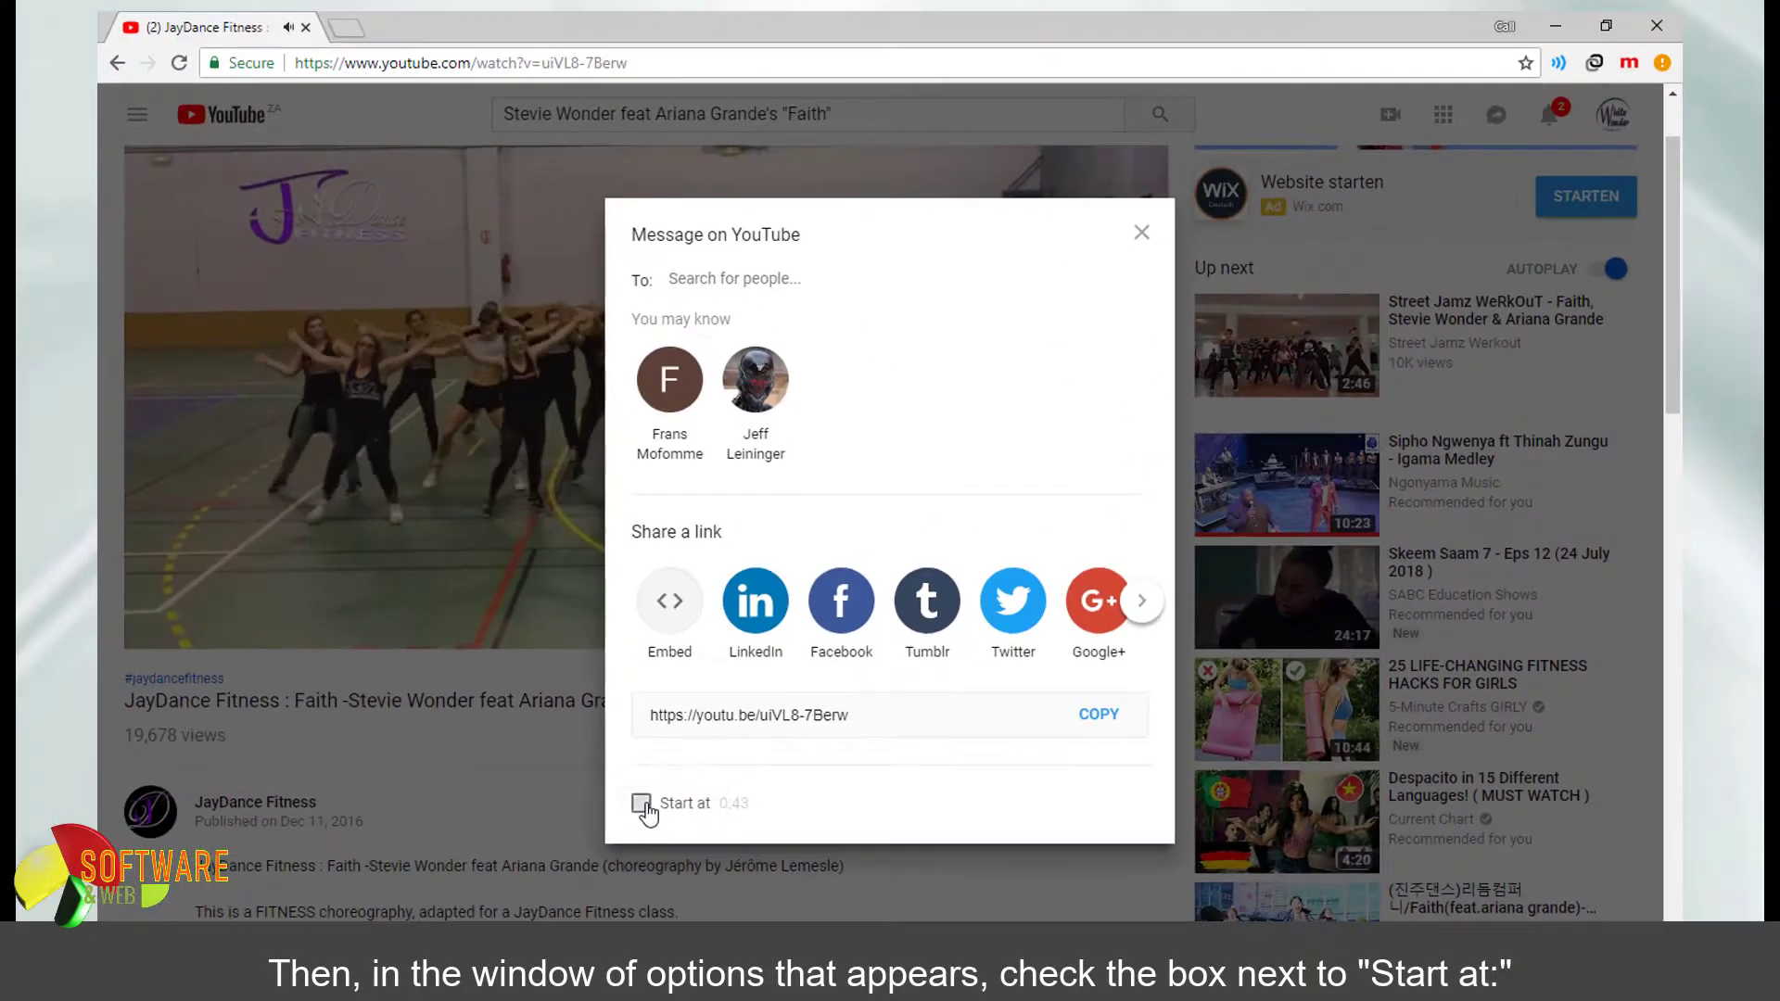
{"action": "left_click", "coordinate": [186, 478]}
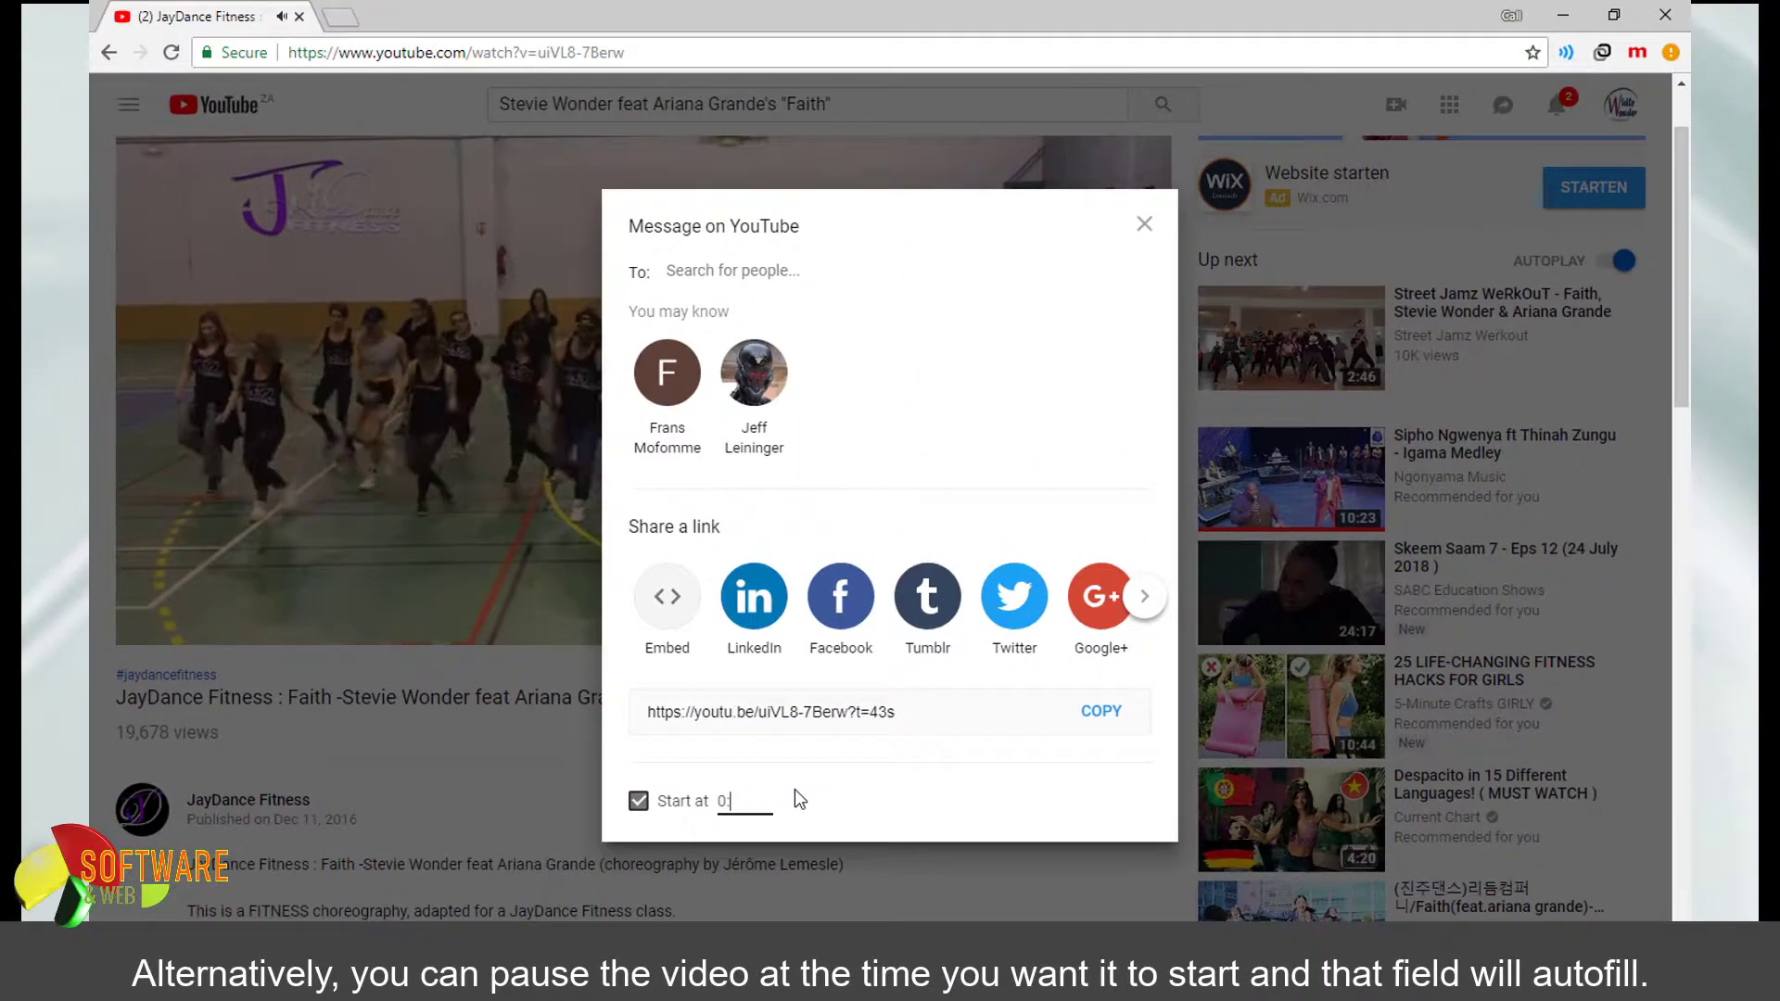
{"action": "type", "text": "57"}
Close the share options, pause the JayDance Fitness video at 0:57 and reopen its share options.
{"action": "left_click", "coordinate": [443, 540]}
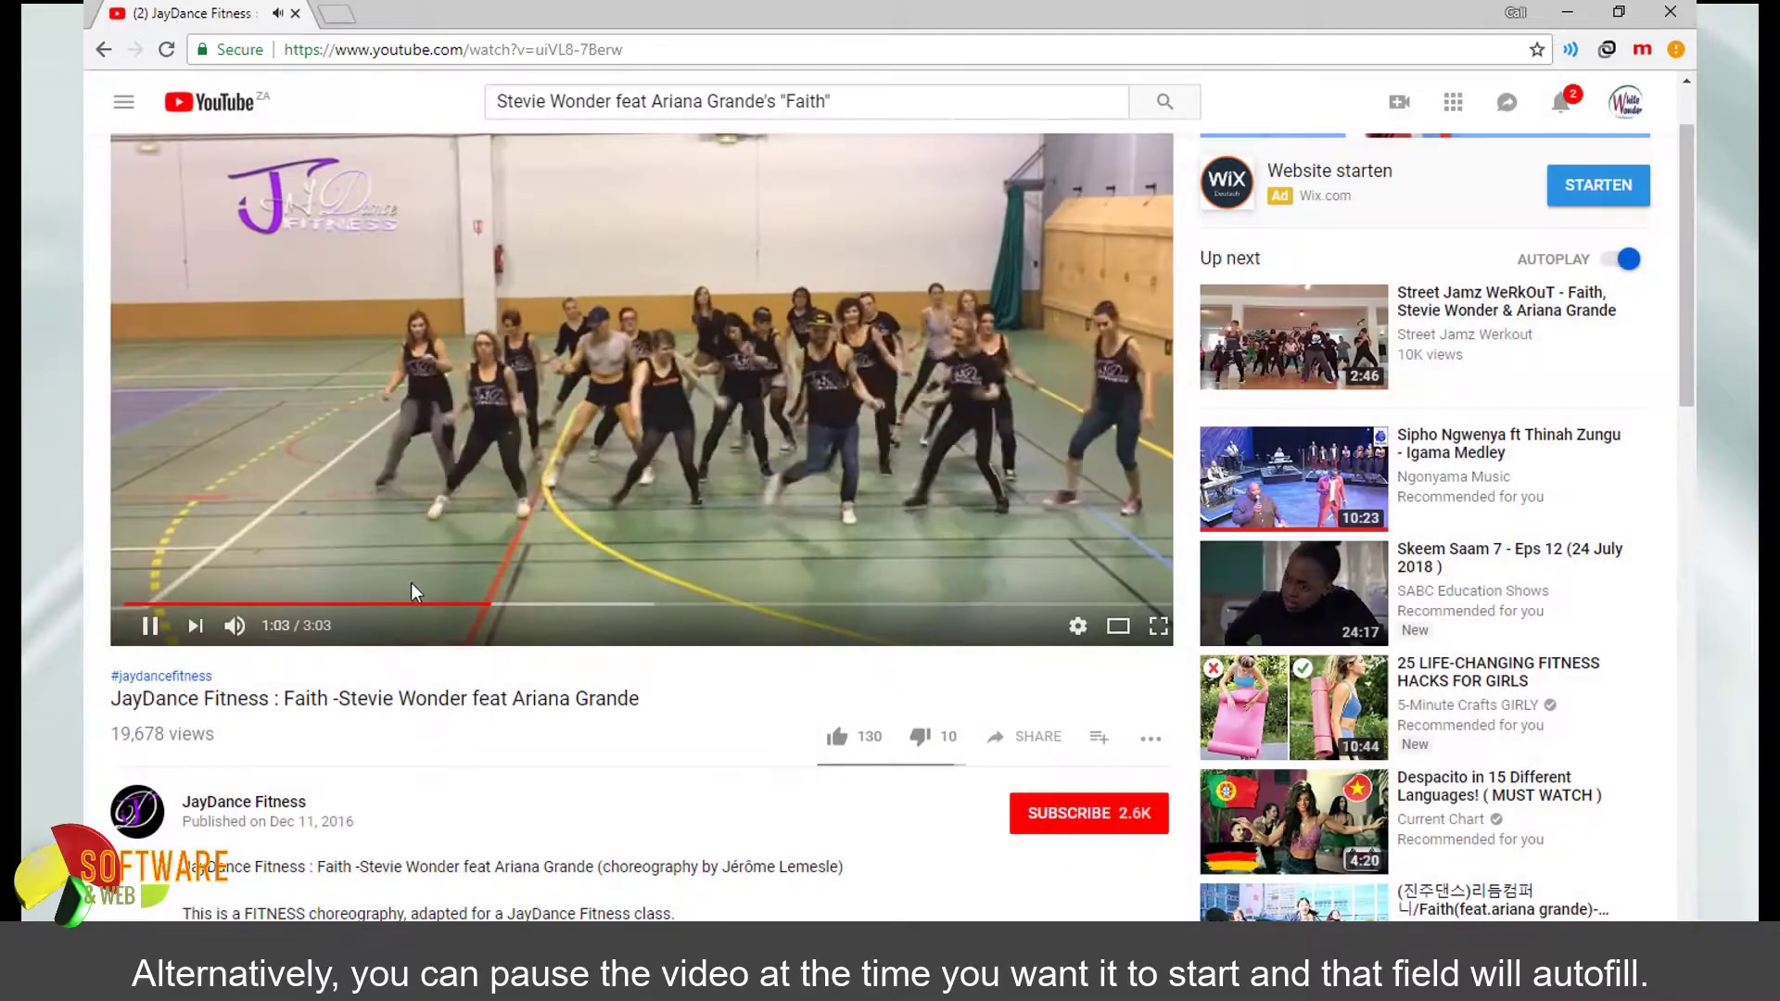
{"action": "left_click", "coordinate": [148, 625]}
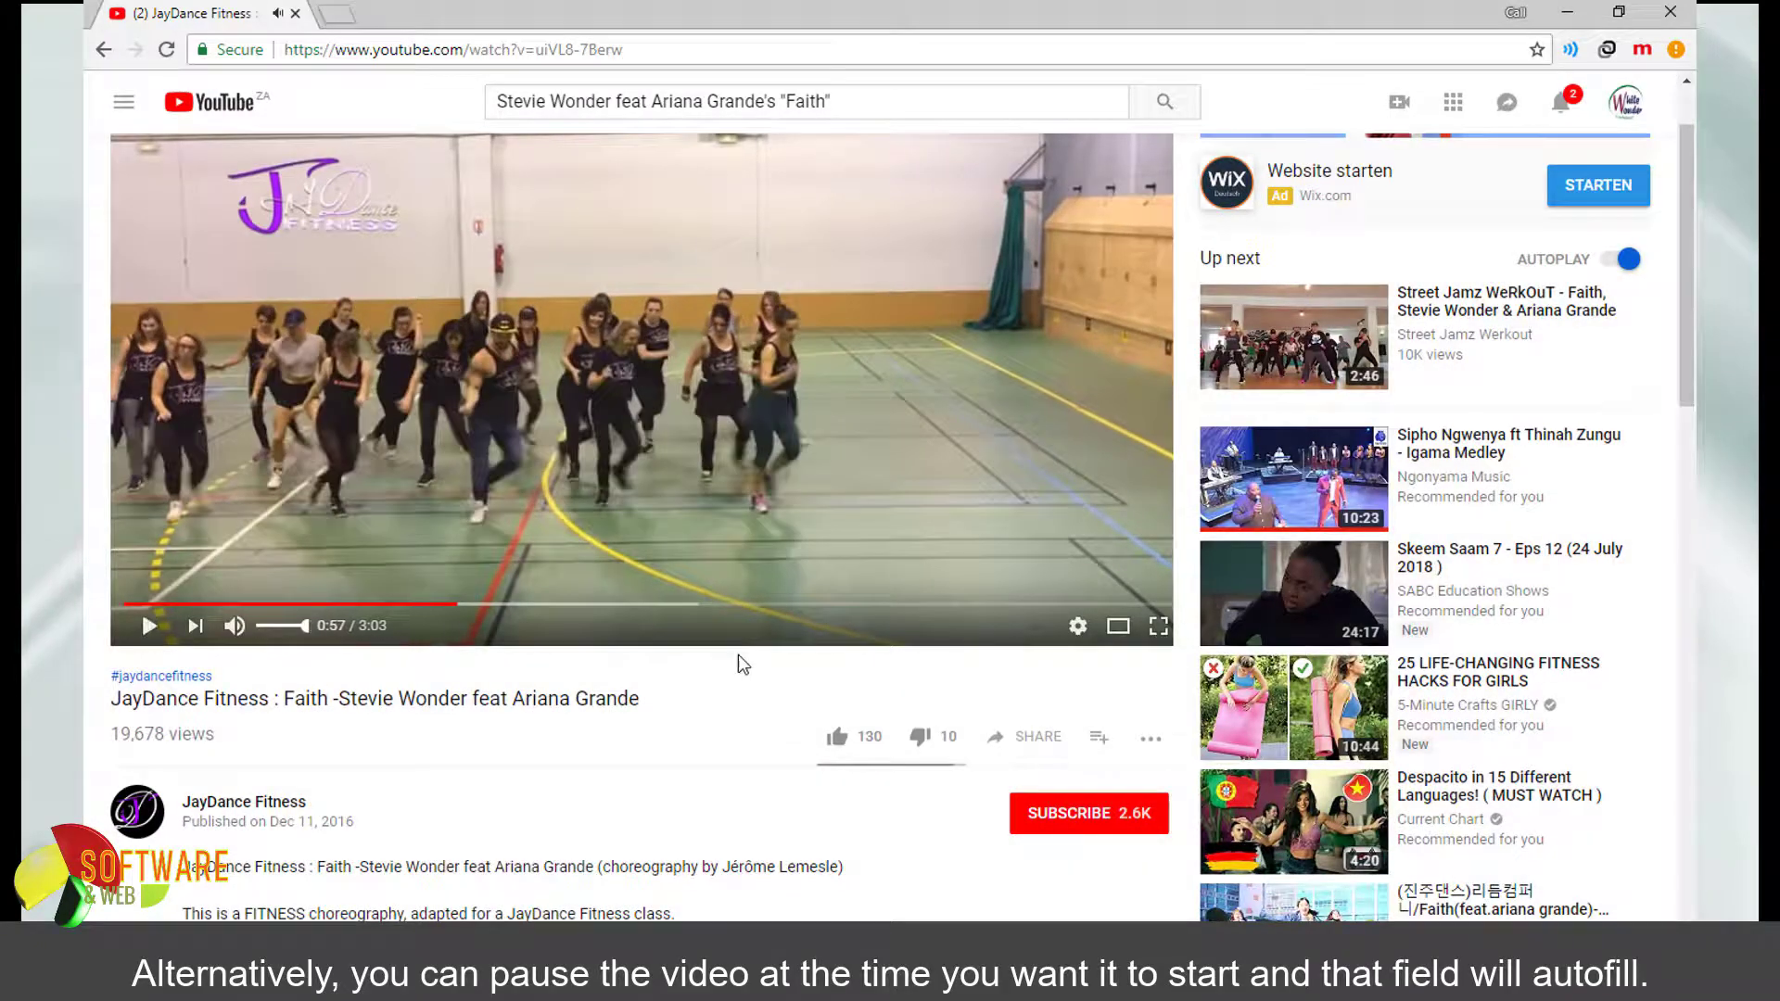
{"action": "left_click", "coordinate": [1040, 742]}
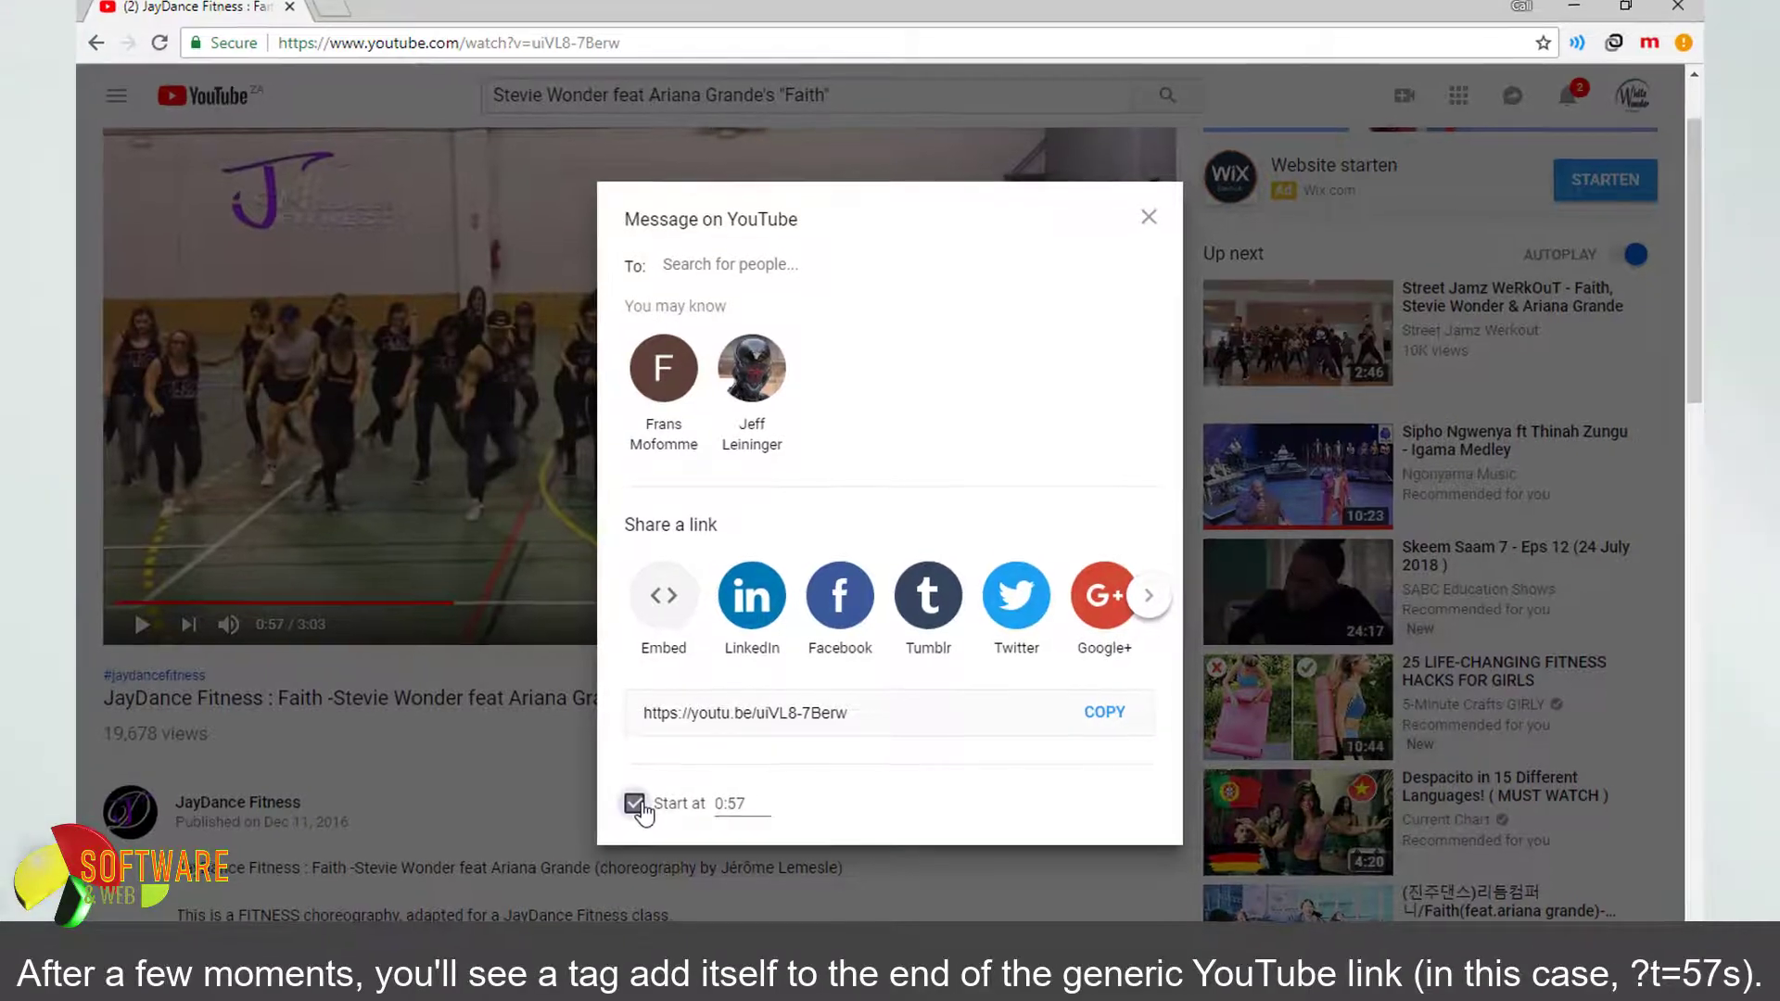
Make the shared link start at 0:57, copy it and close the share options.
{"action": "left_click", "coordinate": [634, 803]}
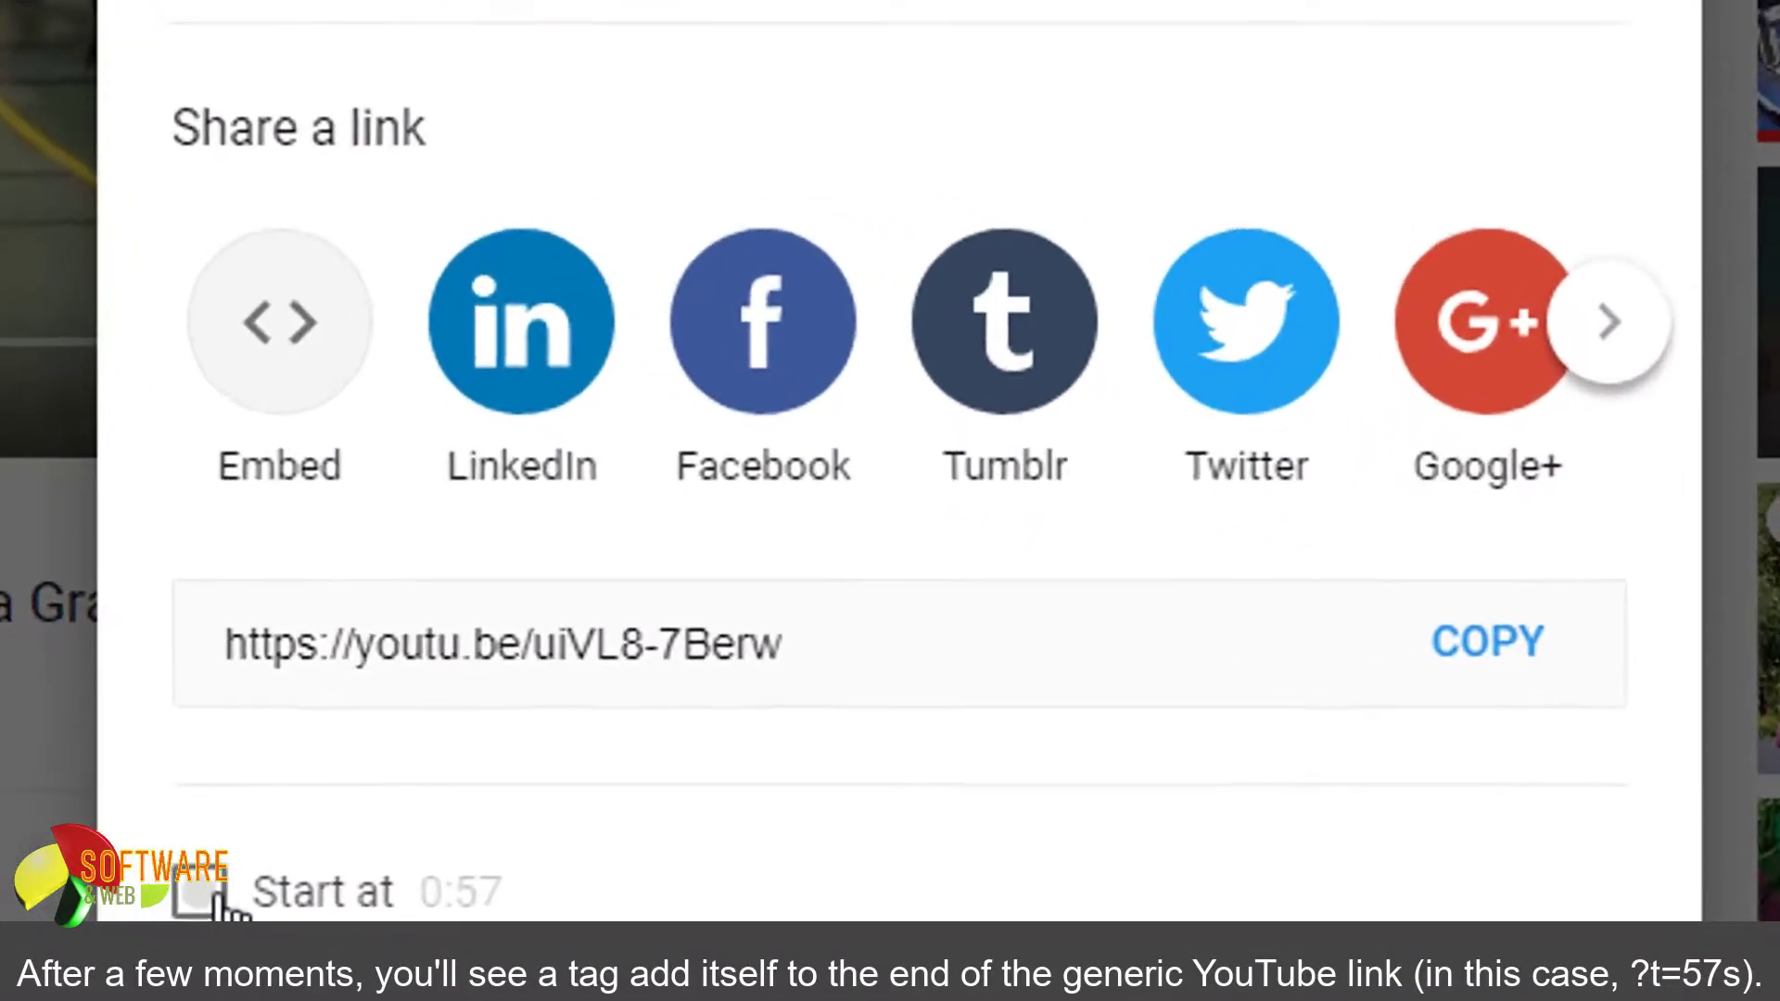
{"action": "left_click", "coordinate": [634, 803]}
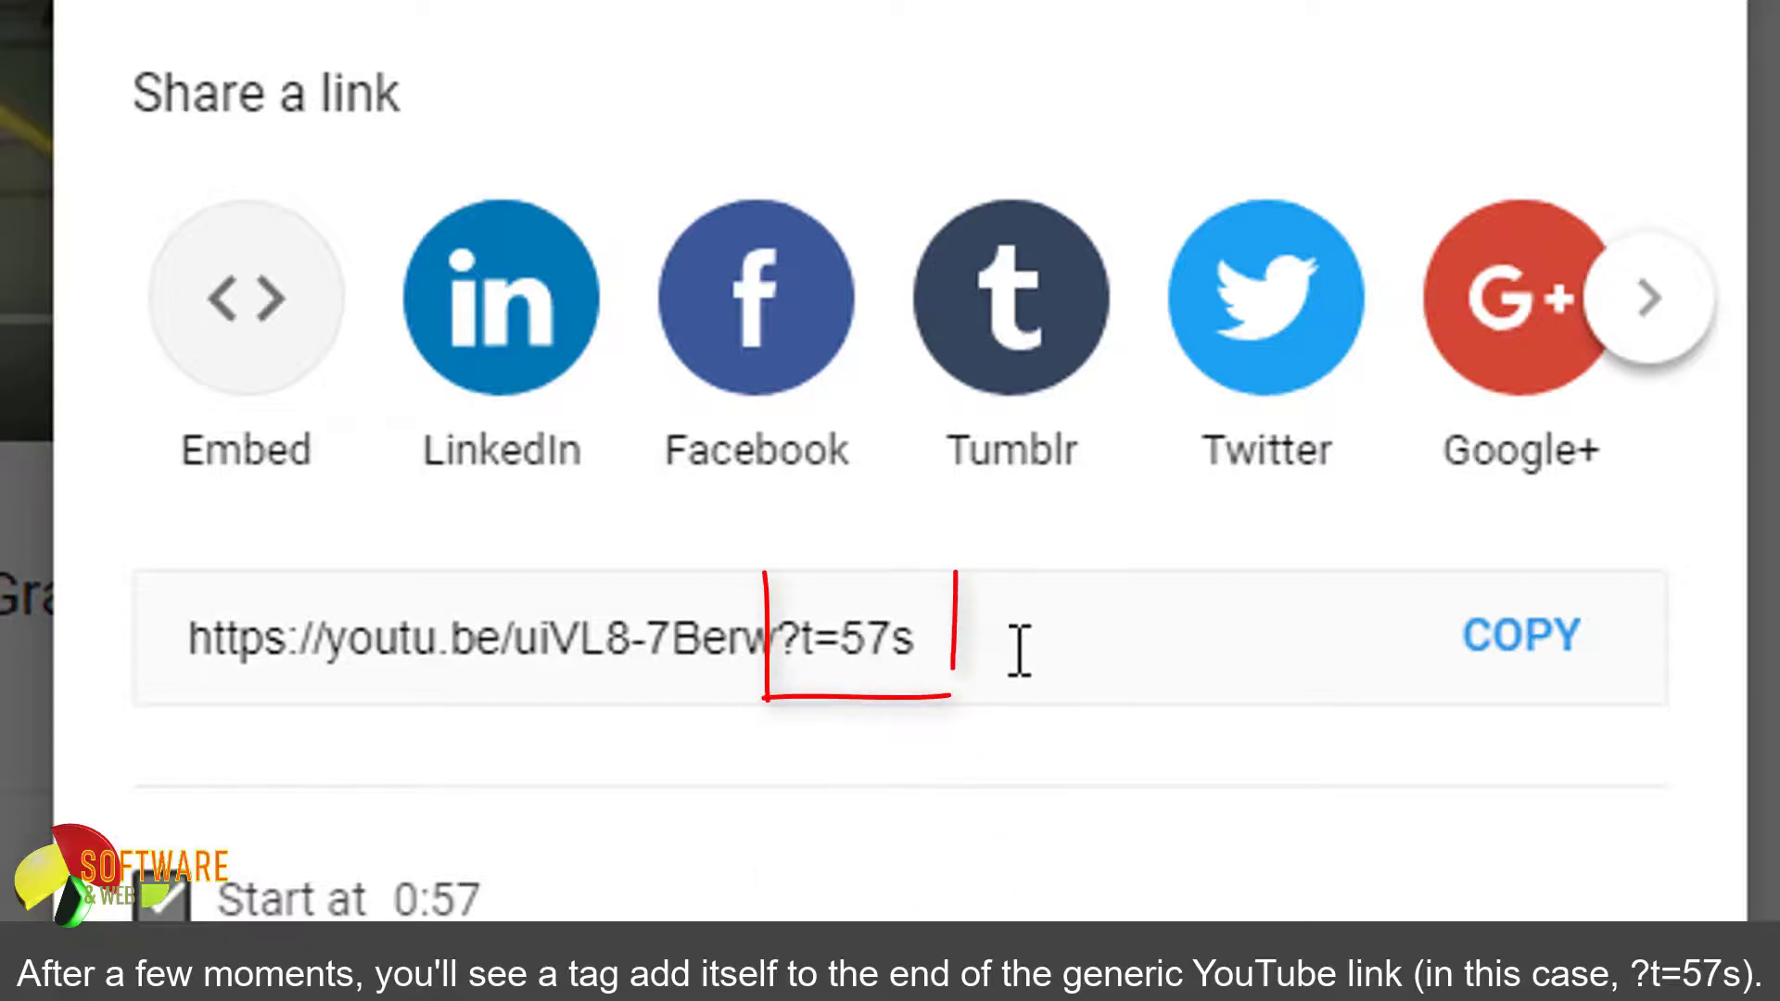
{"action": "left_click", "coordinate": [1520, 636]}
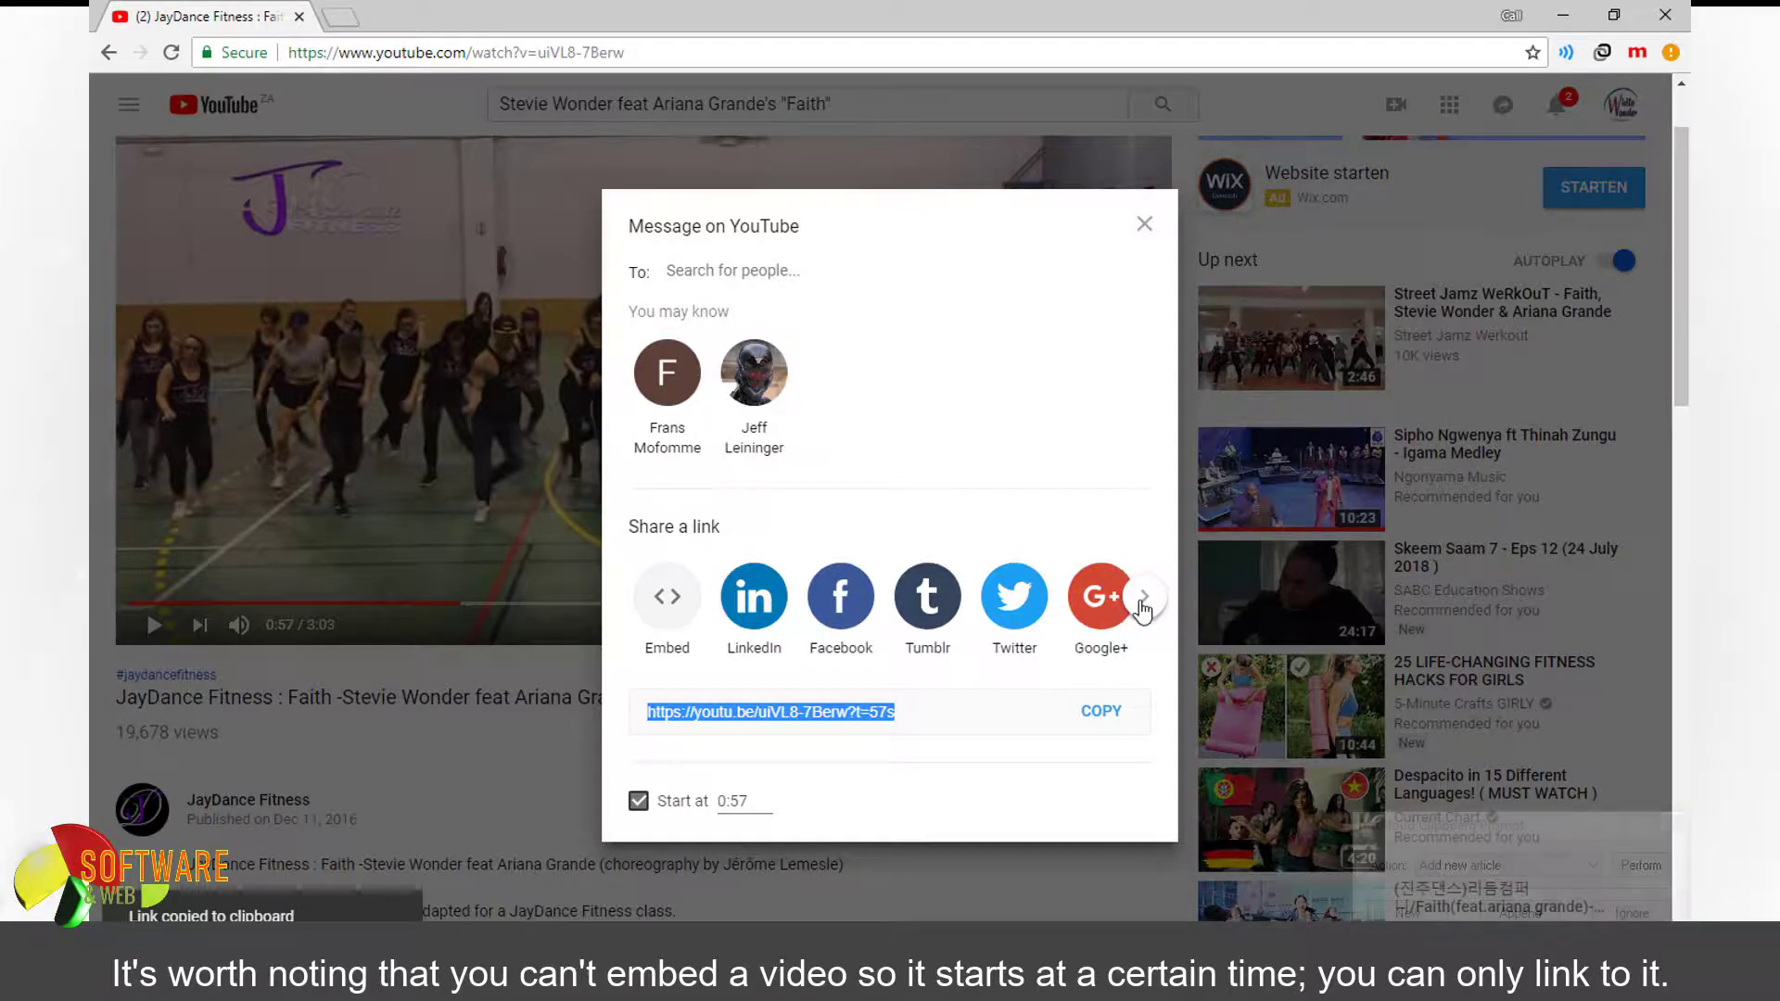
{"action": "key", "text": "Escape"}
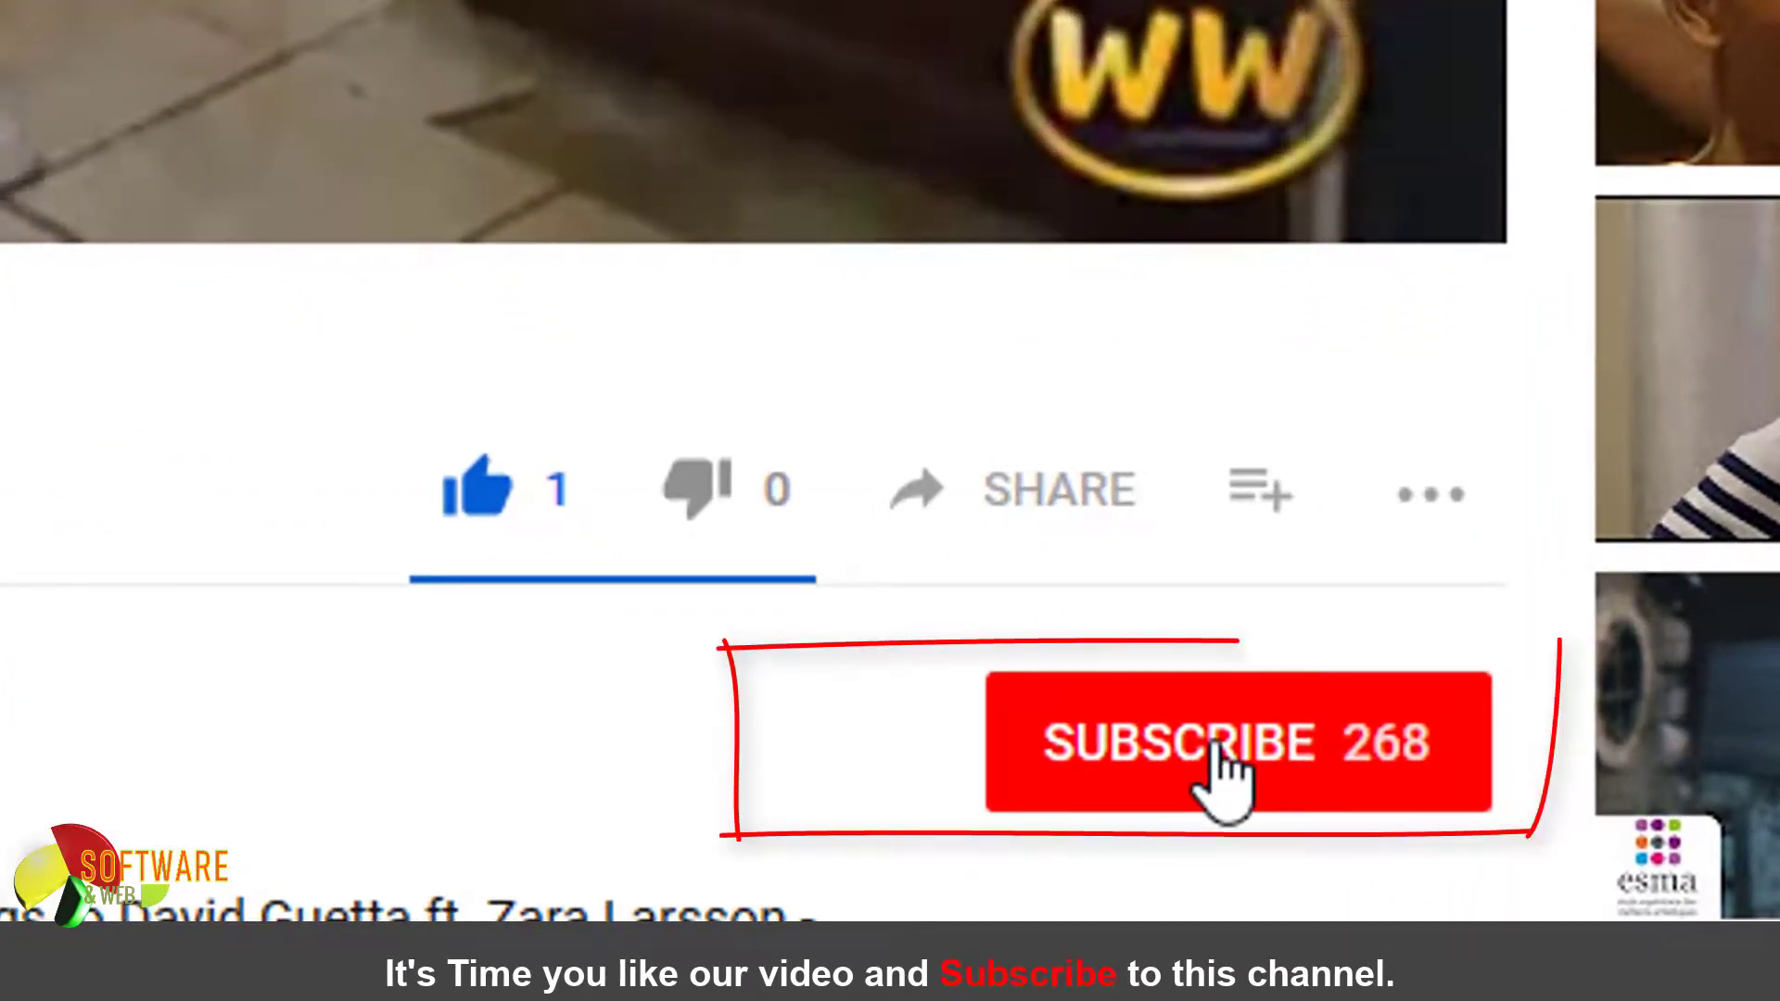
Subscribe to the channel and turn on its notifications.
{"action": "left_click", "coordinate": [1059, 902]}
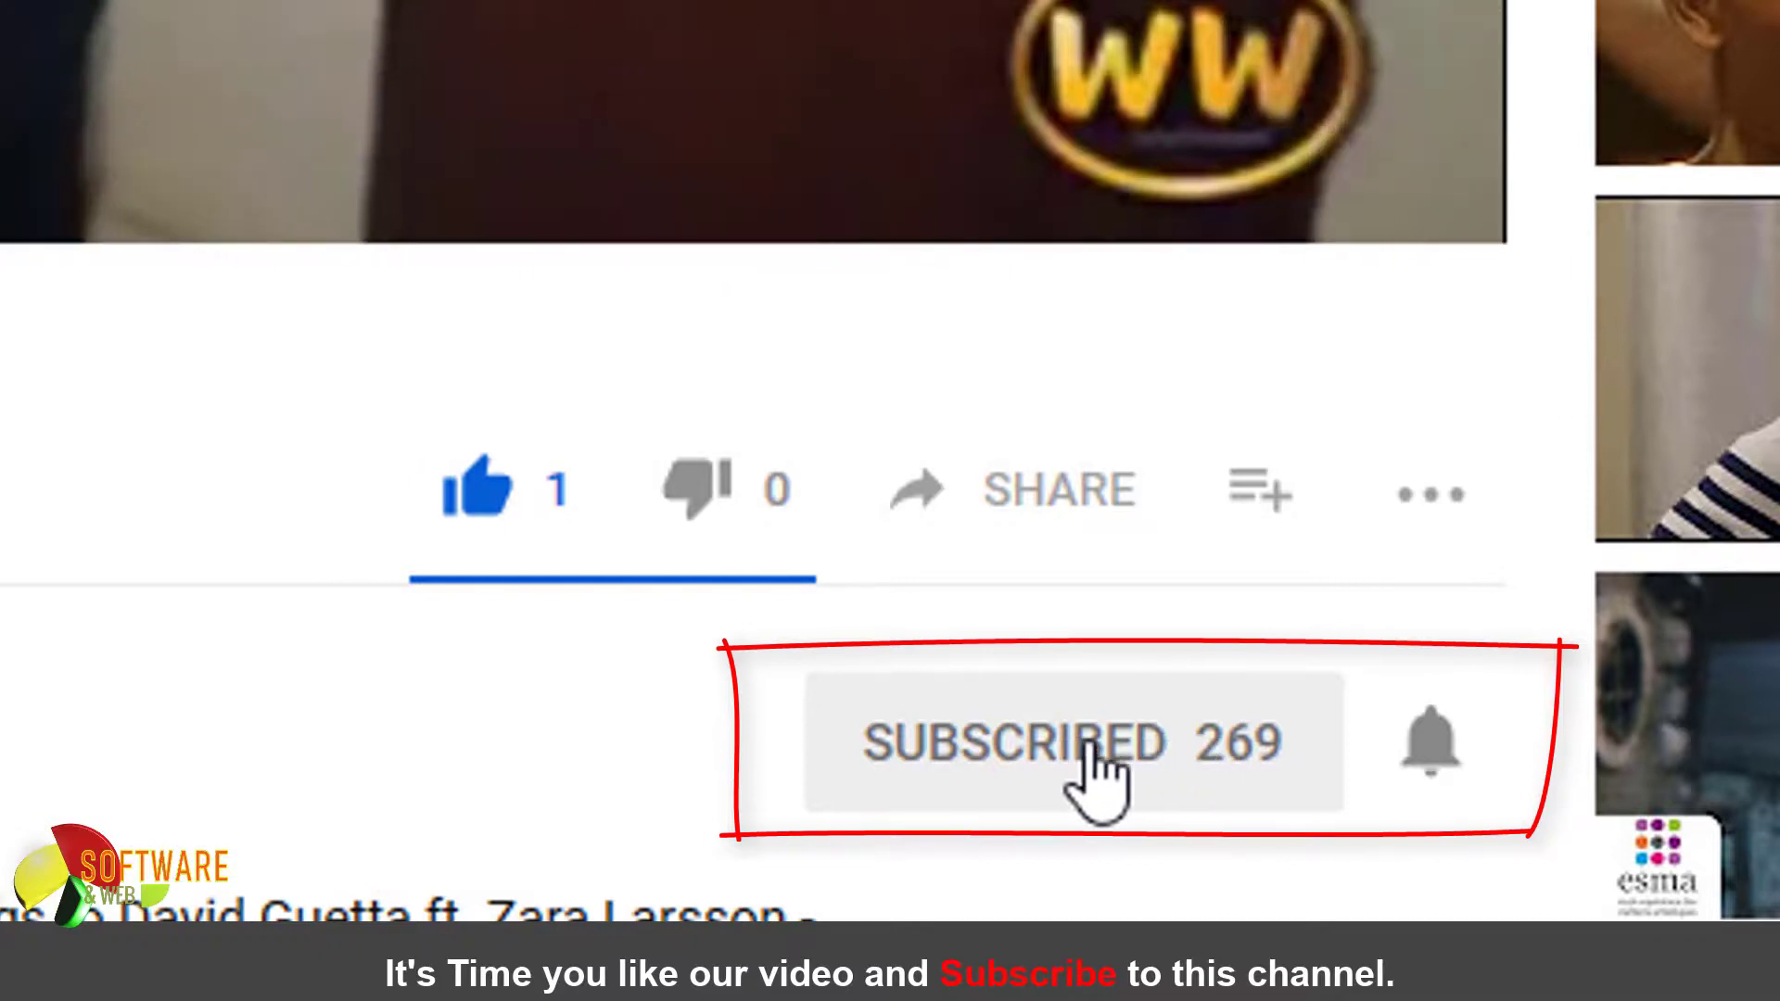
{"action": "left_click", "coordinate": [1430, 738]}
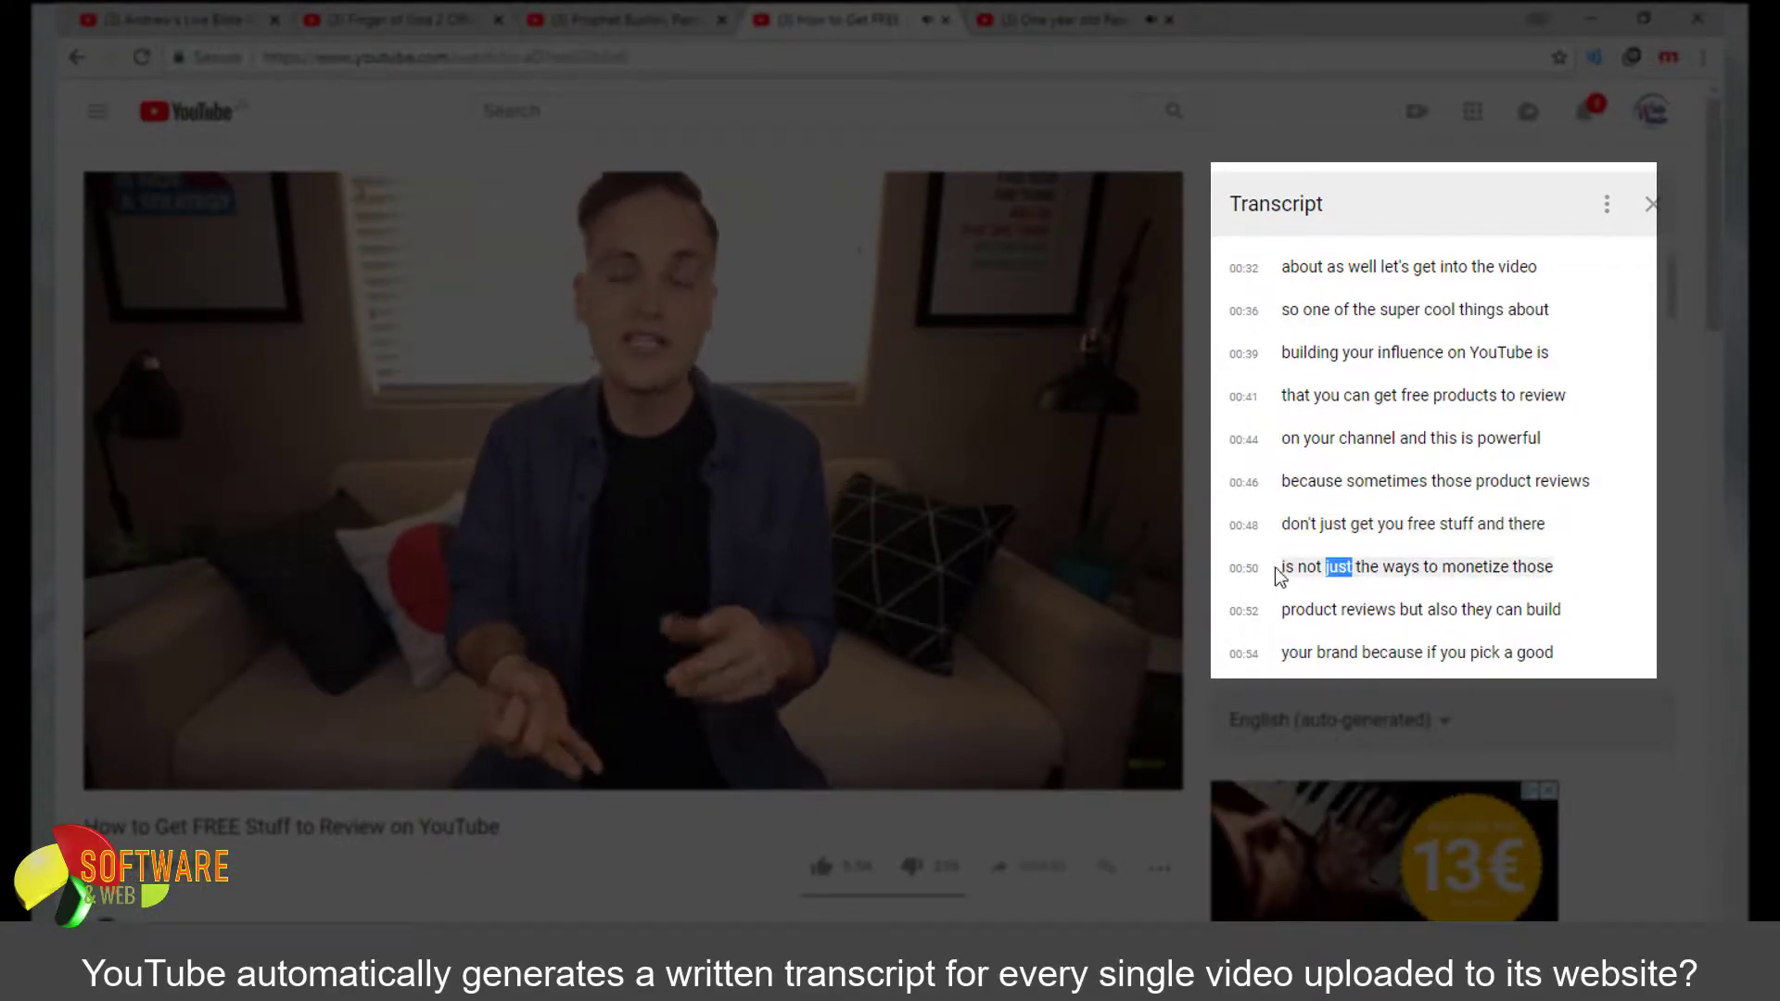
Look through the auto-generated transcripts of the videos in the open tabs.
{"action": "left_click_drag", "start_coordinate": [1256, 568], "coordinate": [1251, 568]}
{"action": "left_click", "coordinate": [614, 26]}
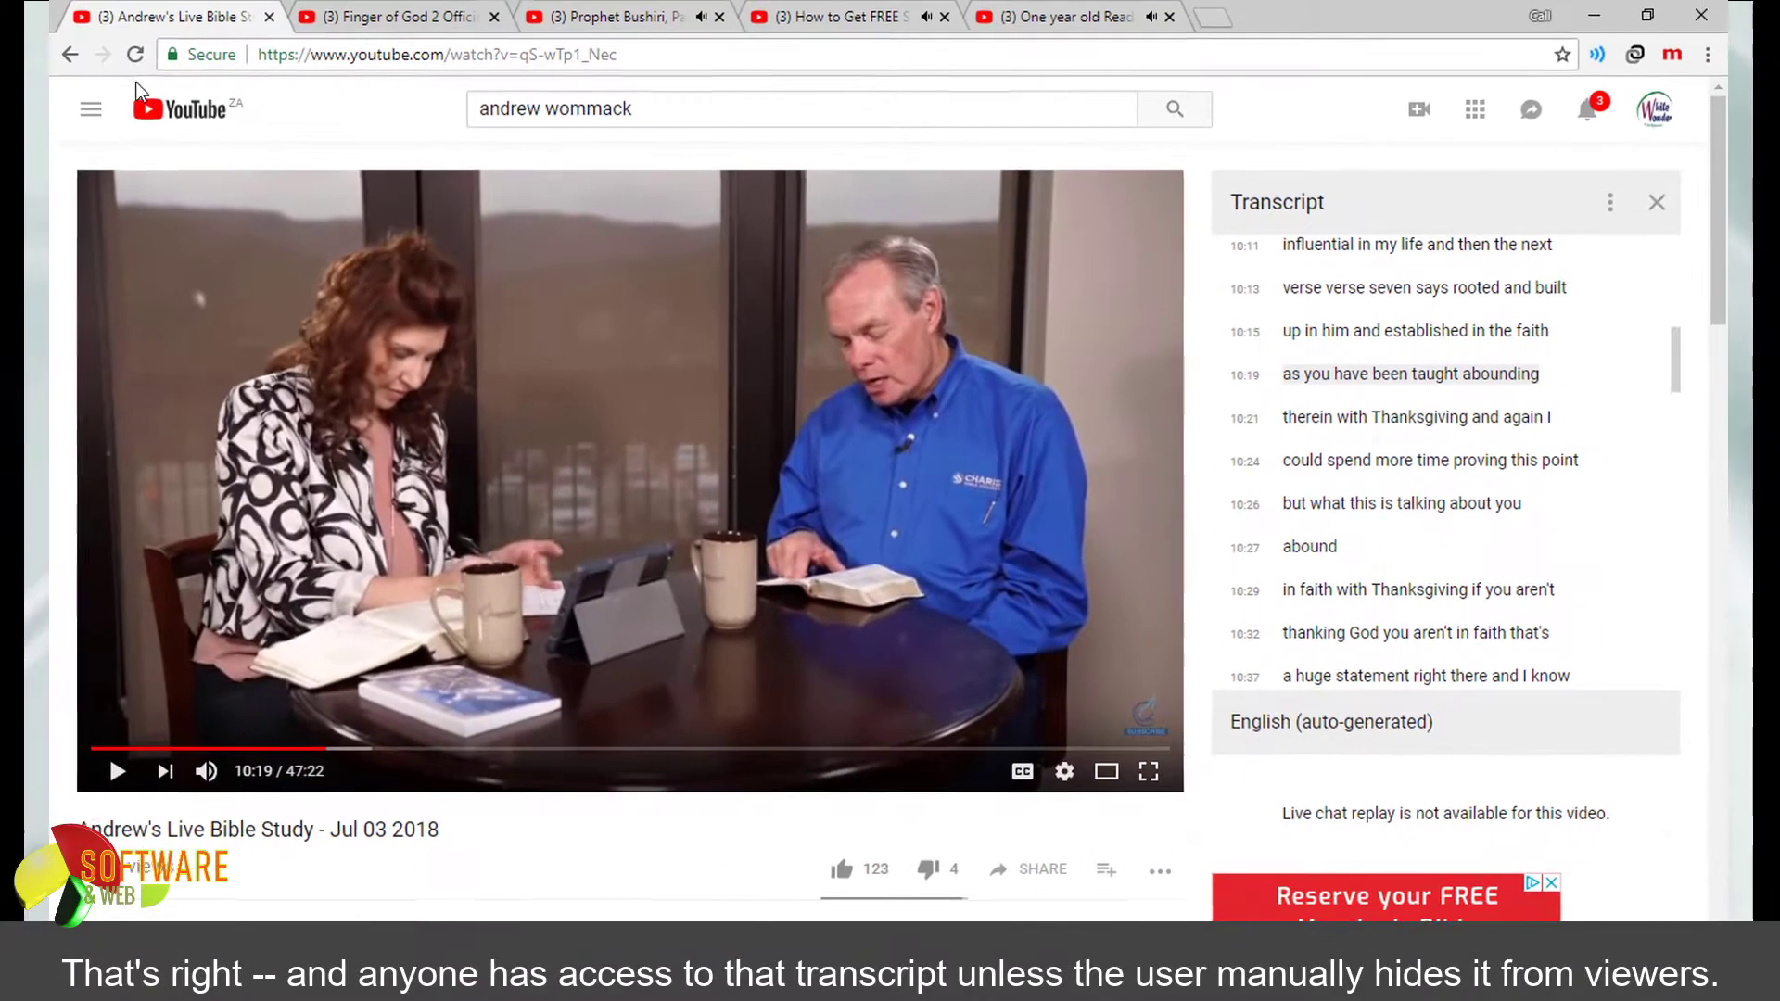
{"action": "left_click", "coordinate": [65, 54]}
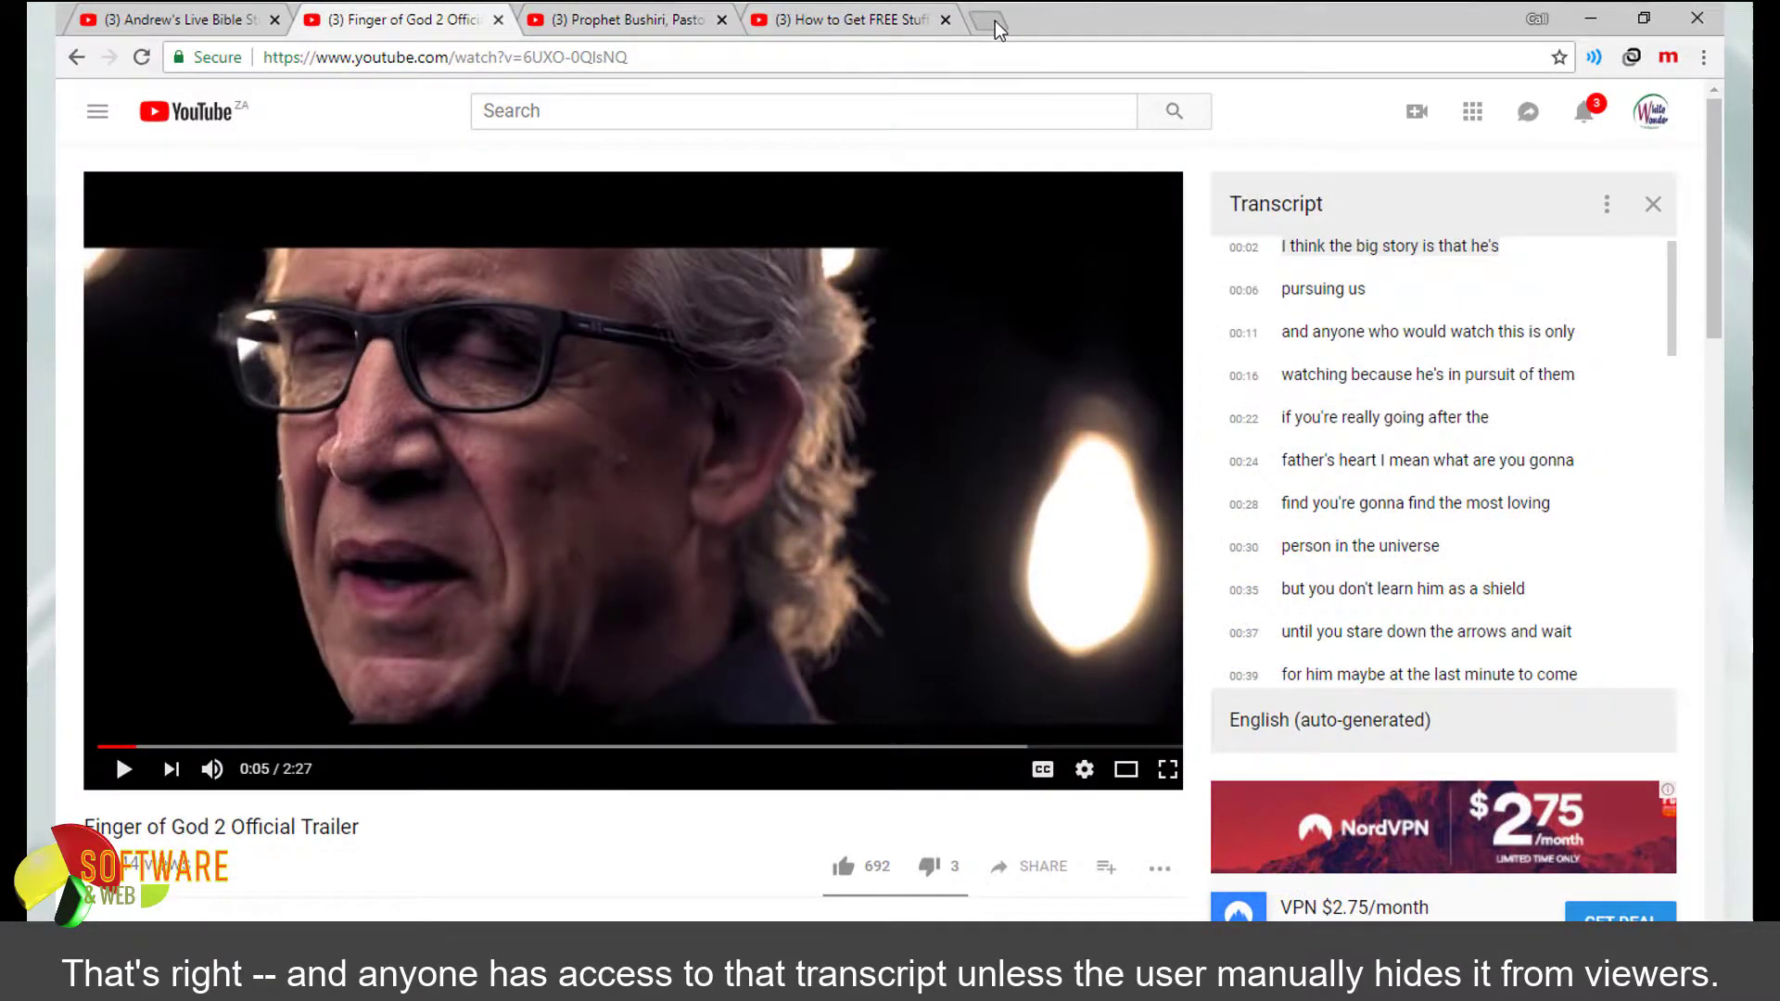
Open YouTube in a new tab, open the second recommended "Summer Family Bible Conference 2018" video and pause it.
{"action": "left_click", "coordinate": [992, 20]}
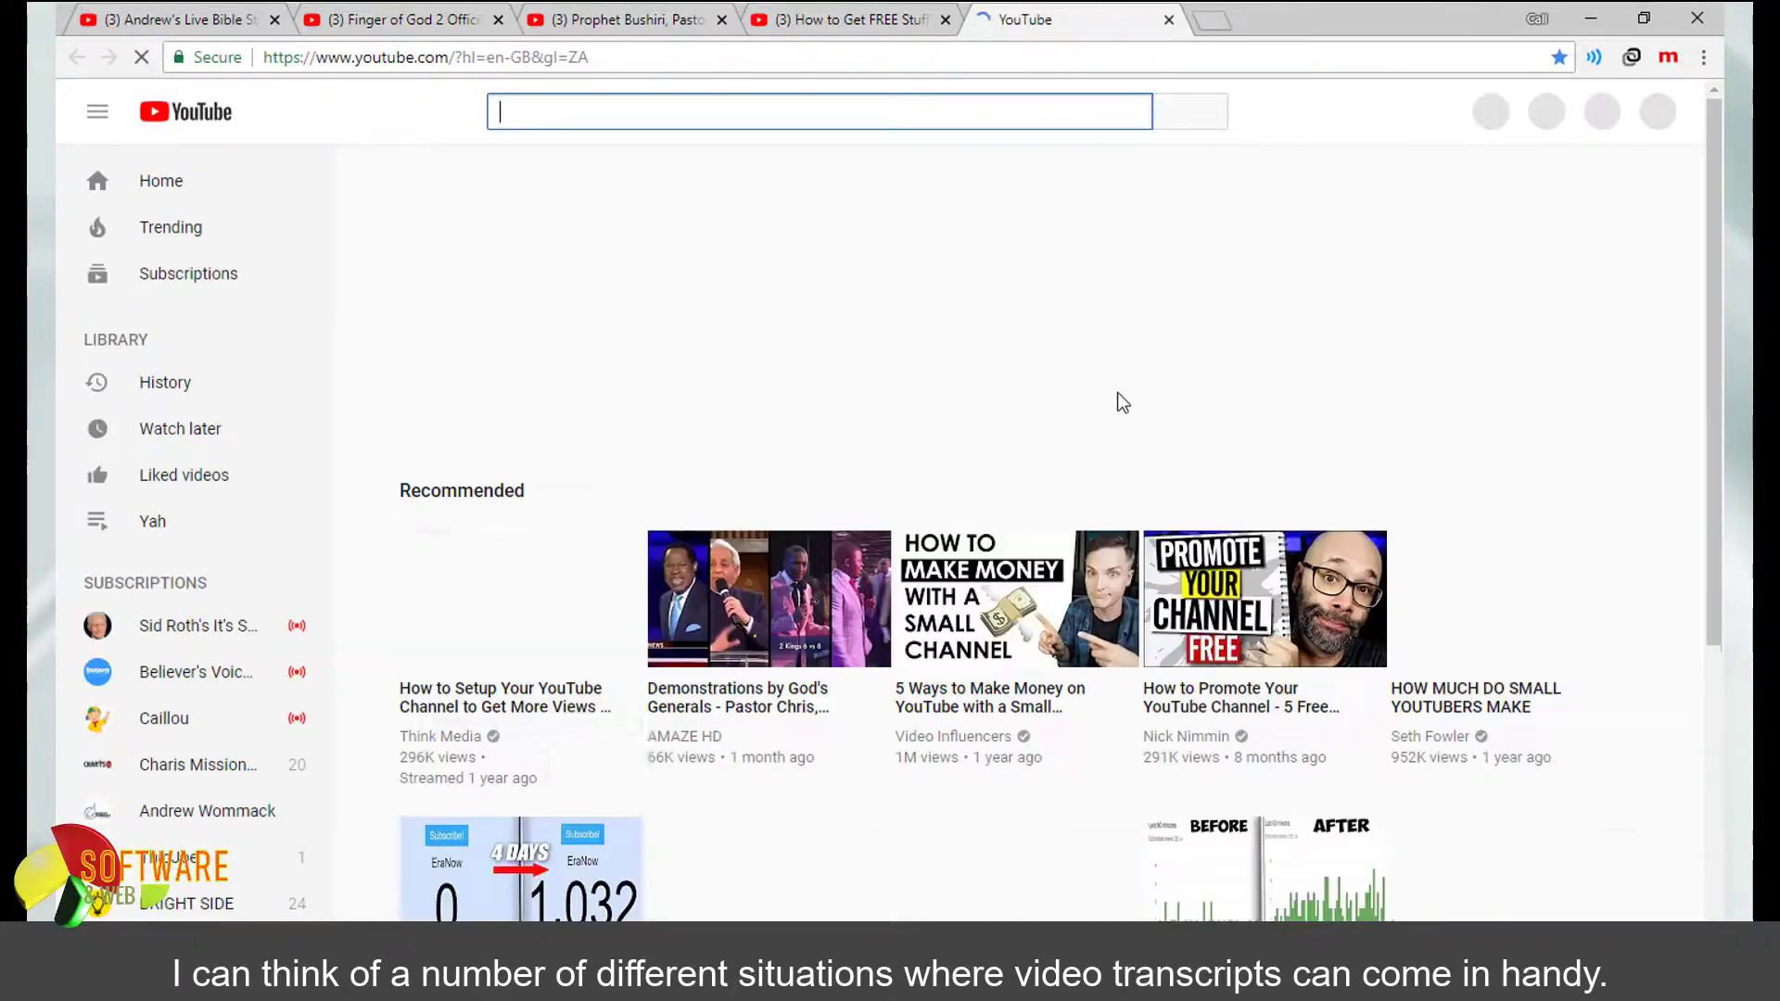
{"action": "scroll", "coordinate": [1116, 391], "scroll_direction": "down", "scroll_amount": 3}
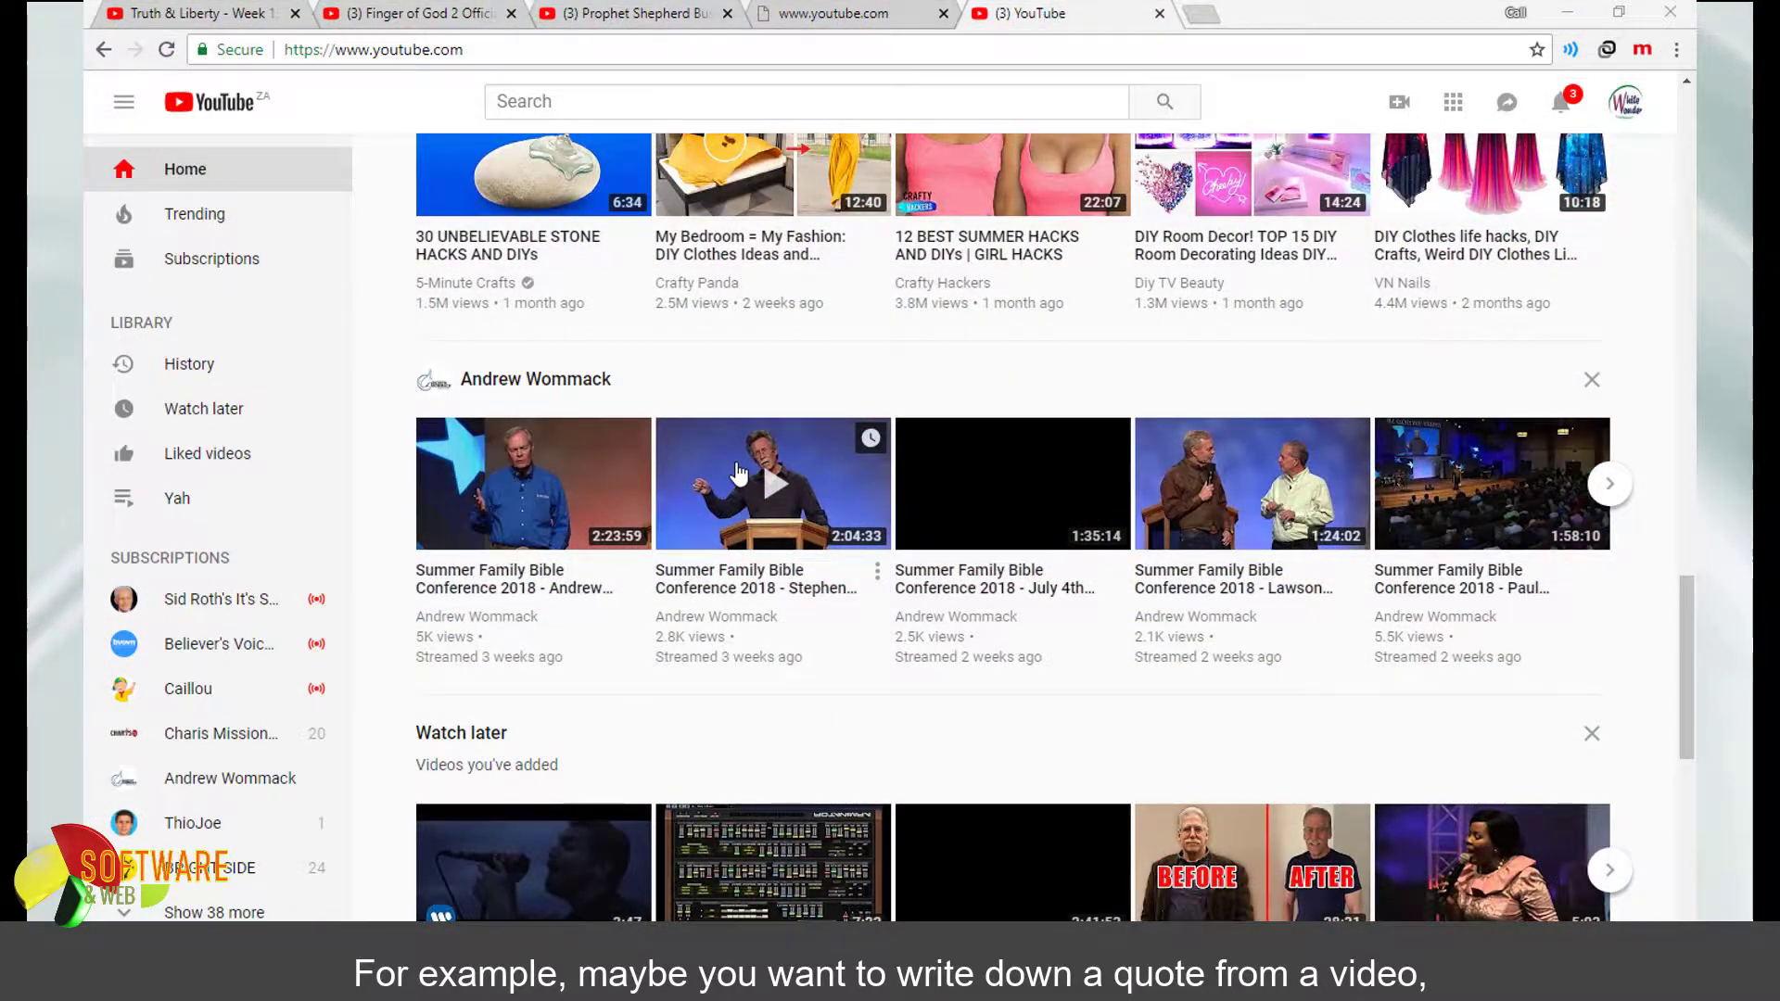
{"action": "left_click", "coordinate": [739, 473]}
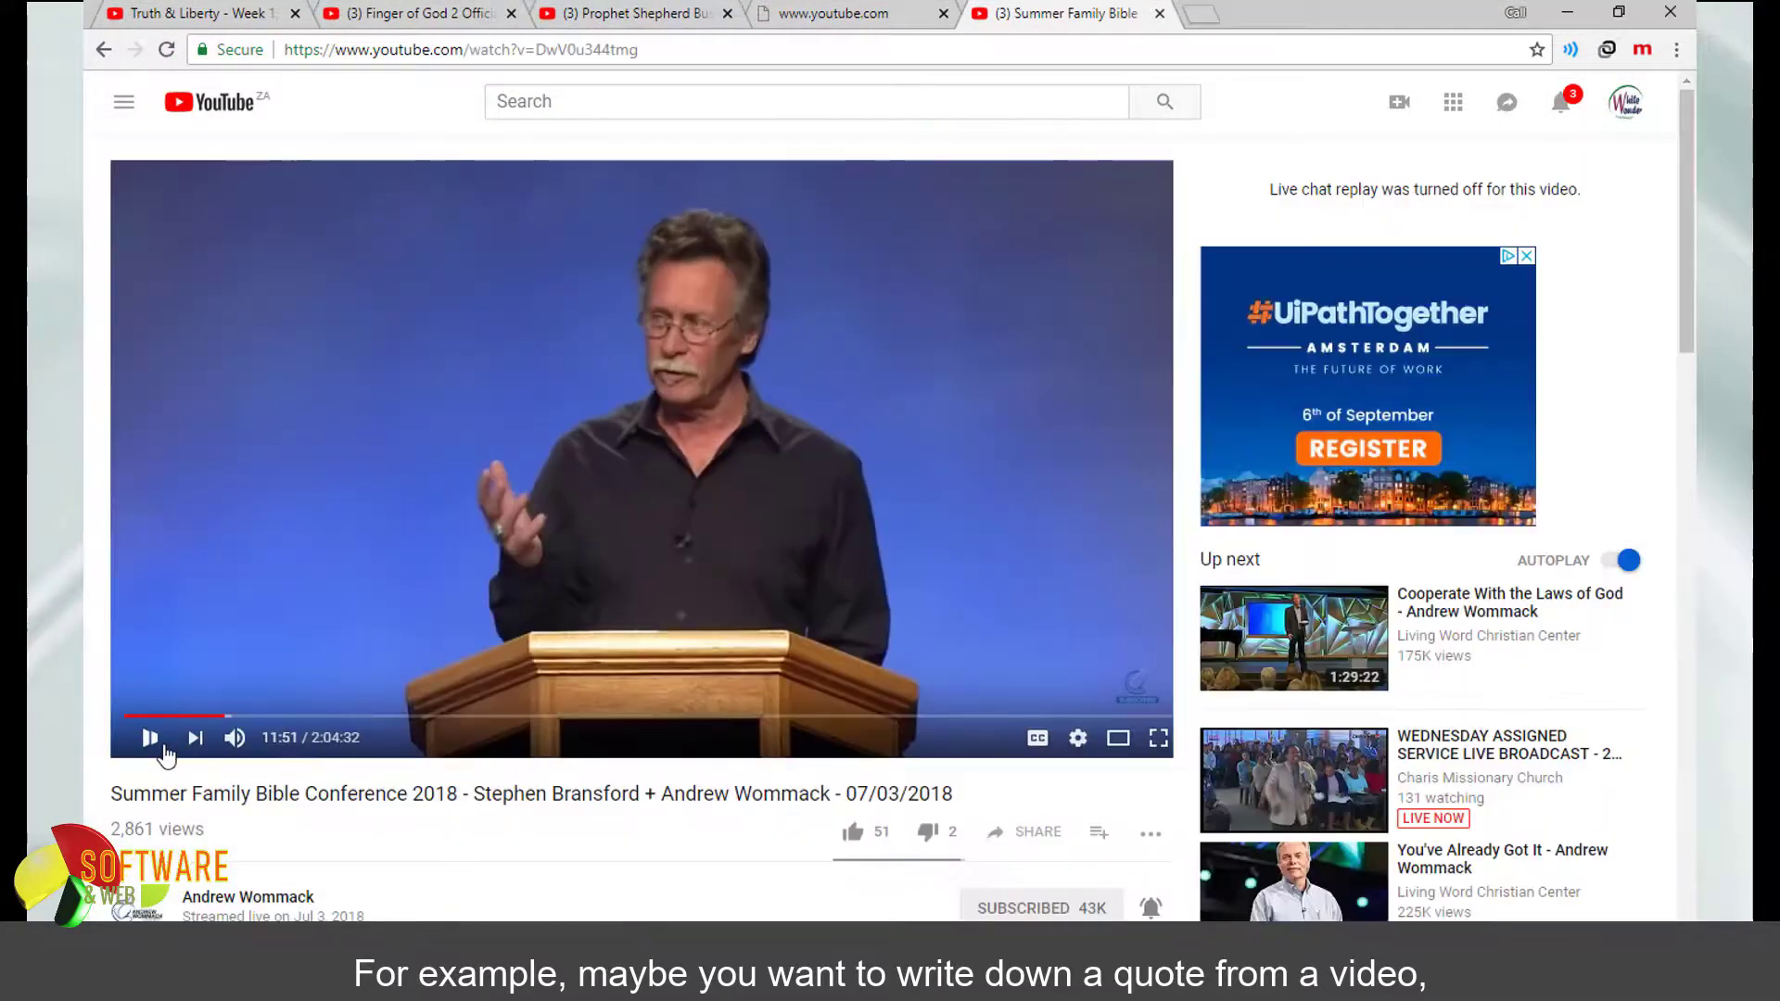
{"action": "left_click", "coordinate": [148, 737]}
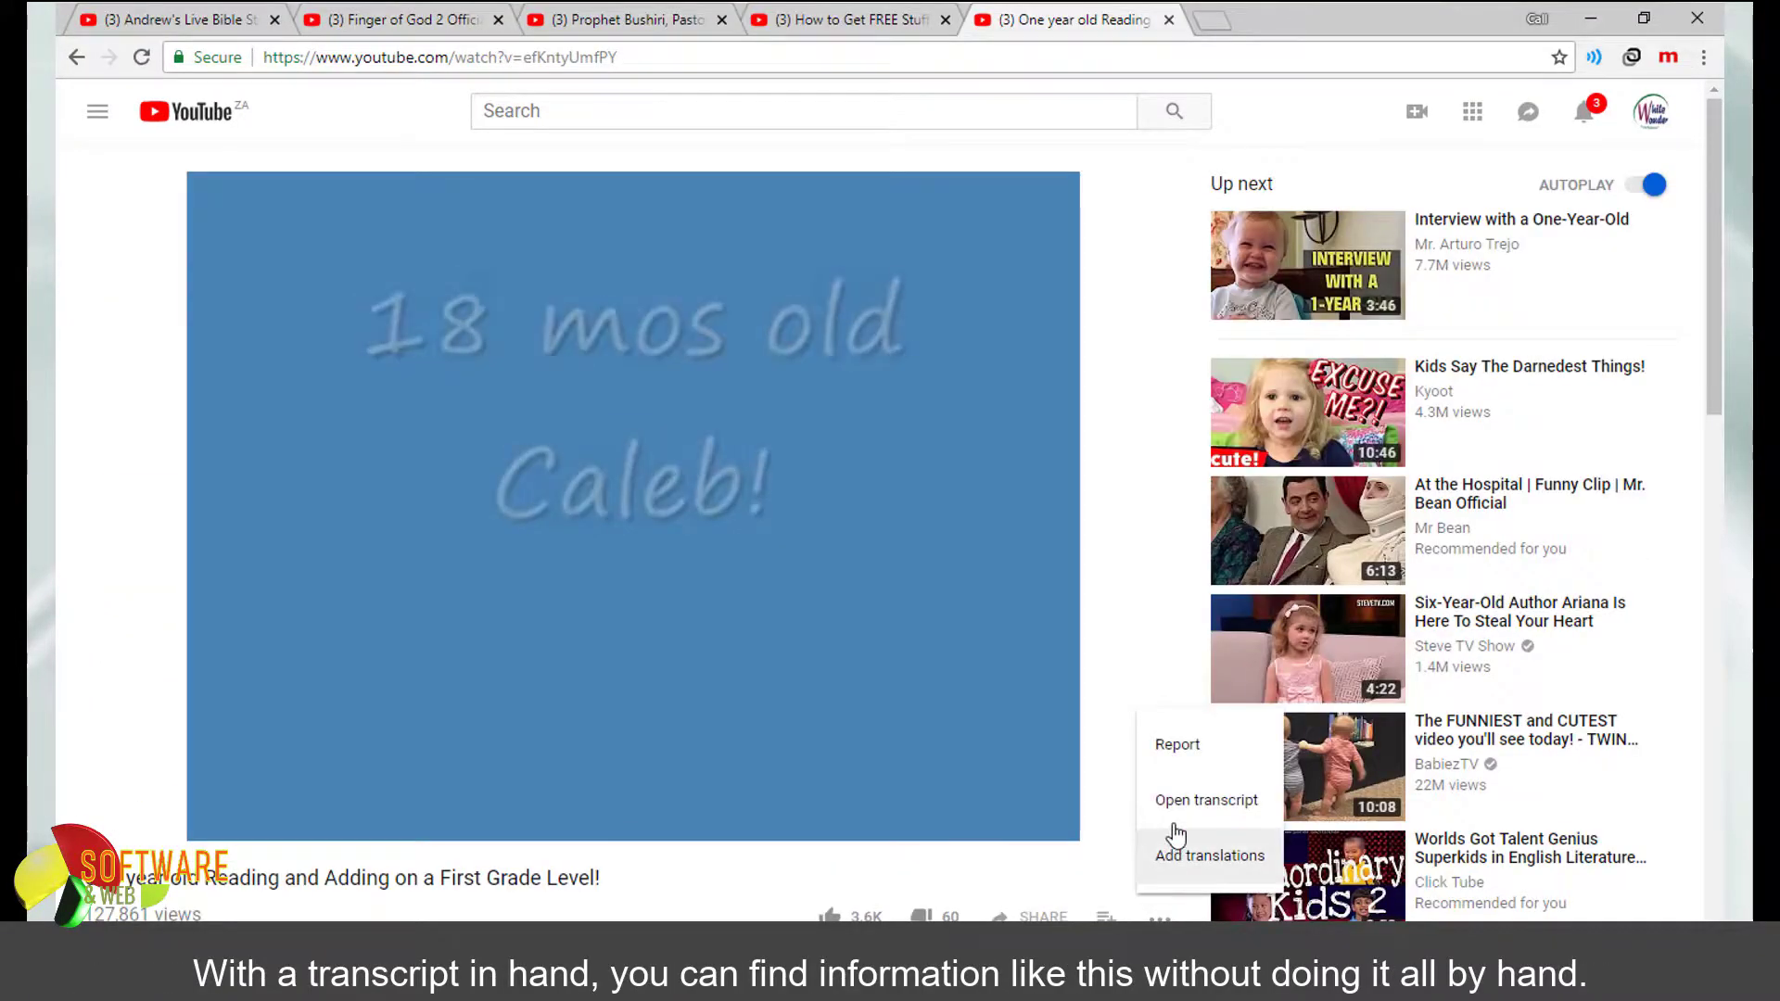
Open the transcript of the "One year old Reading" video and the additional actions of "Truth & Liberty - Week 1, Day 3".
{"action": "left_click", "coordinate": [1176, 801]}
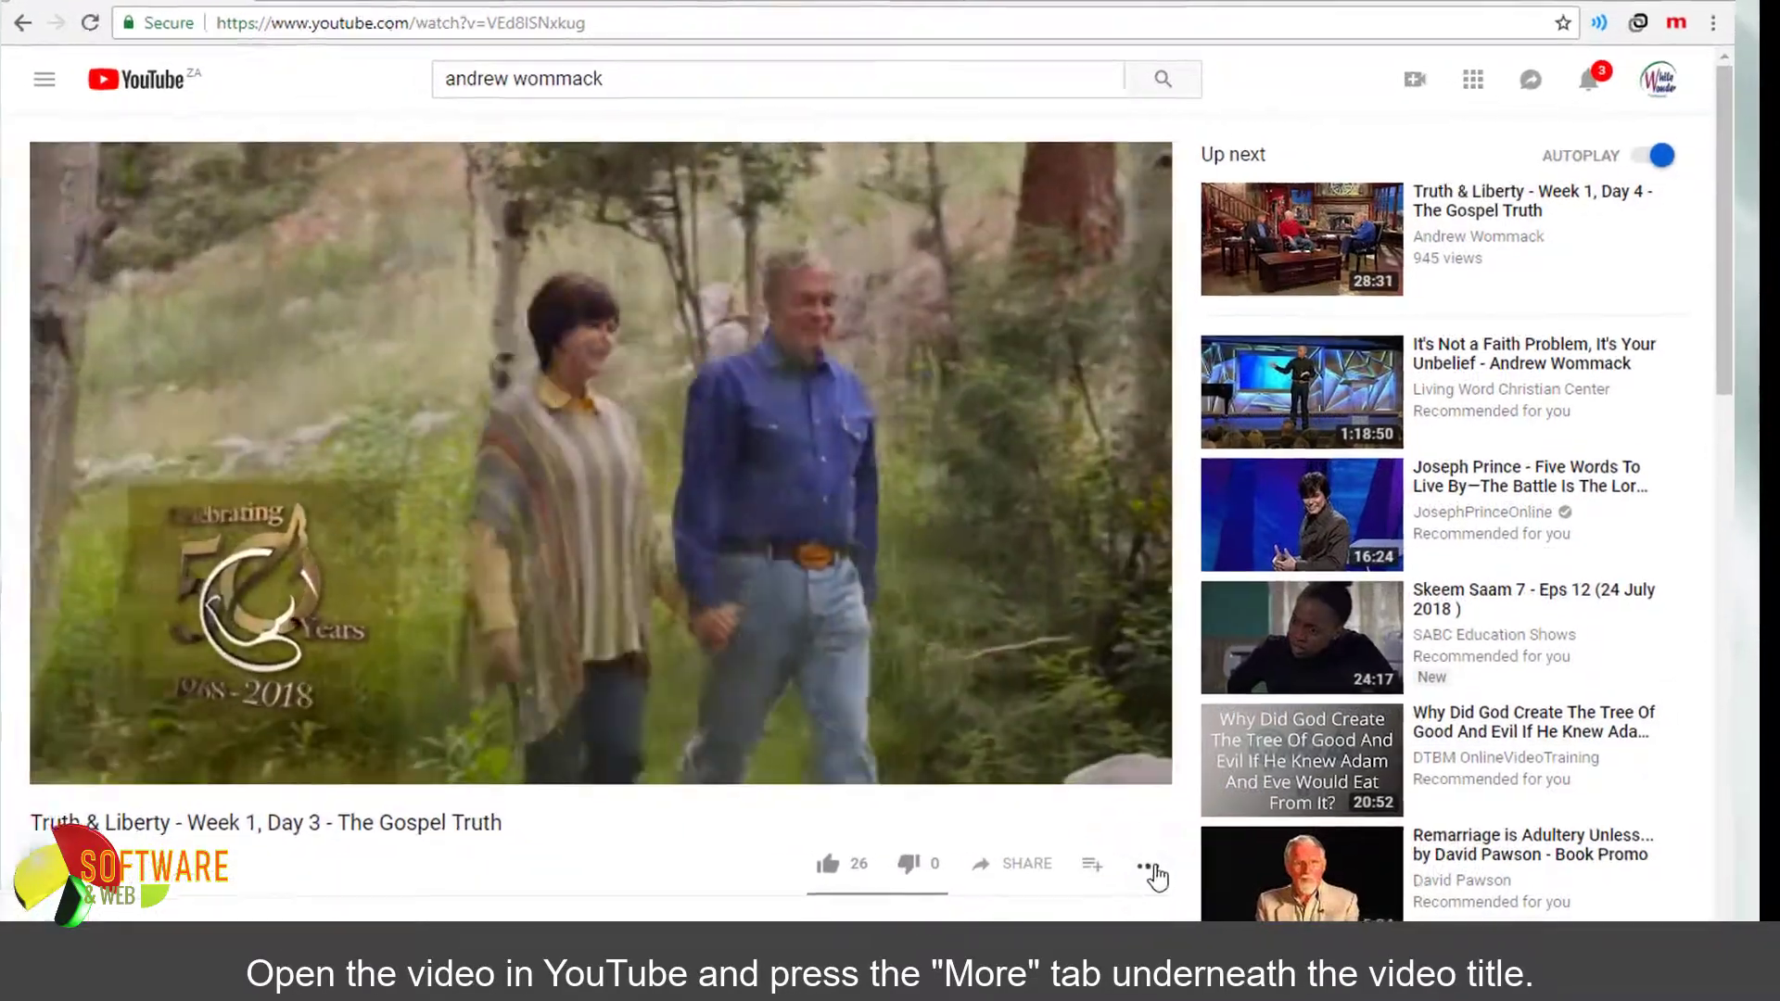
{"action": "left_click", "coordinate": [1161, 872]}
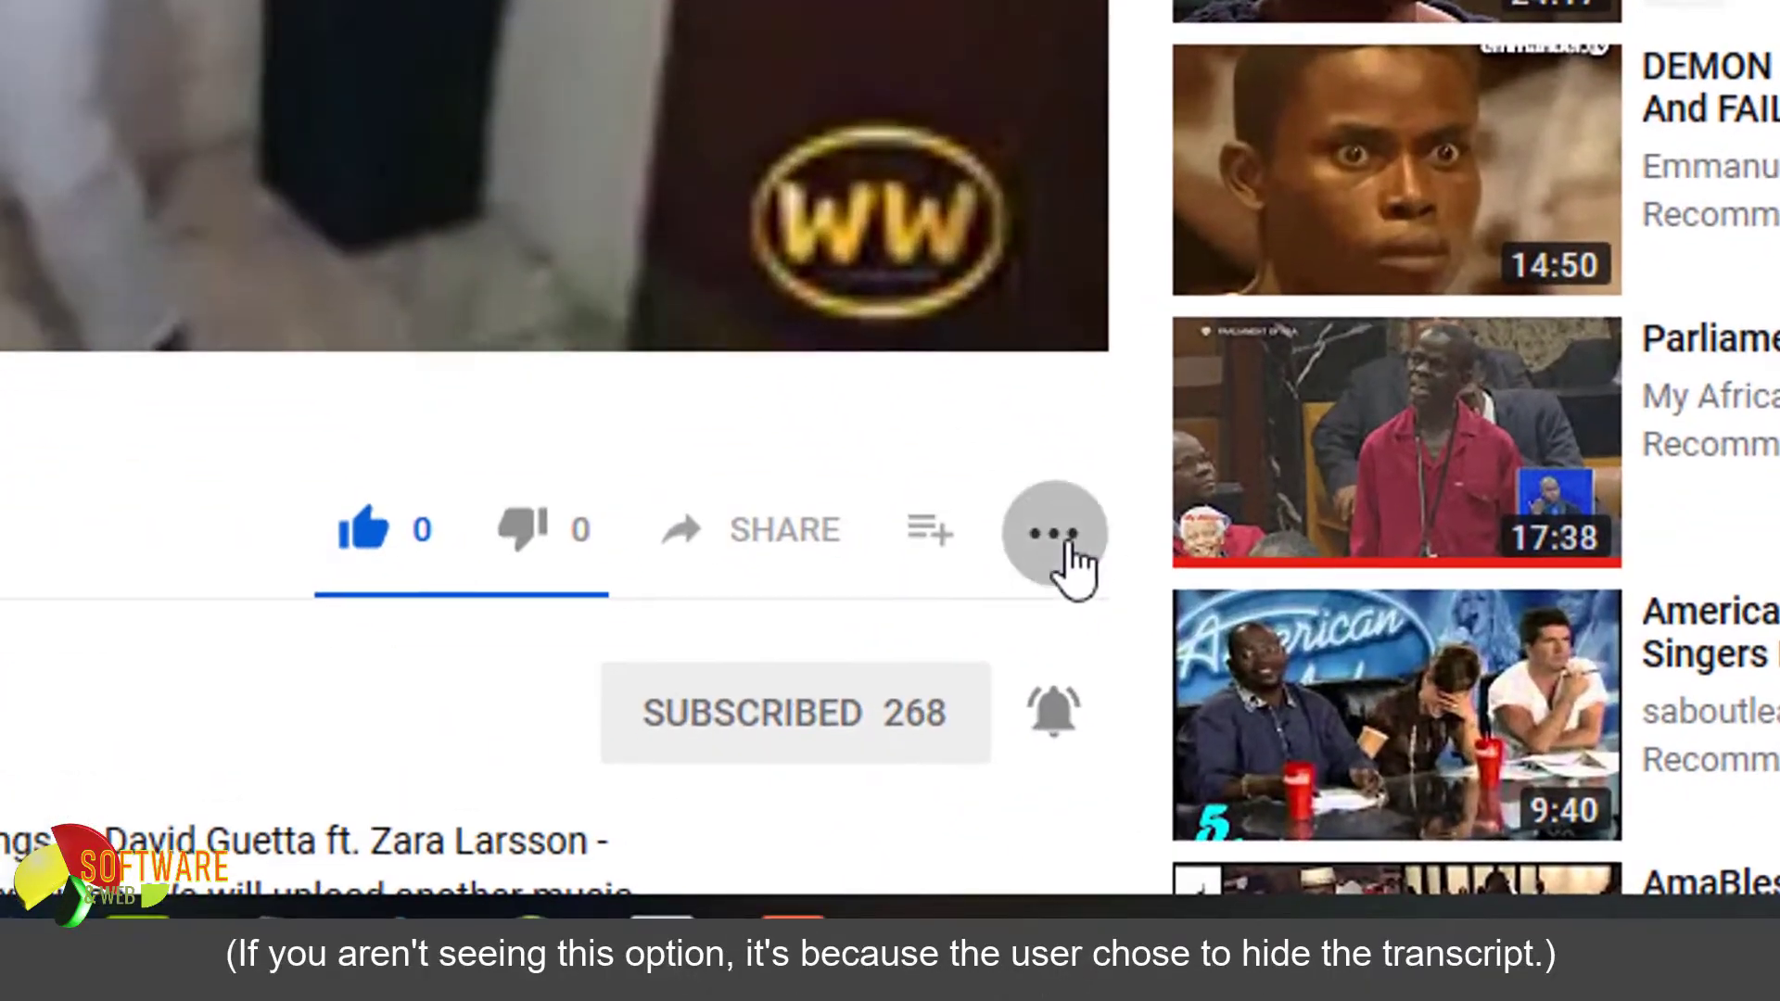
Check the music video's additional actions for a transcript option.
{"action": "left_click", "coordinate": [1054, 533]}
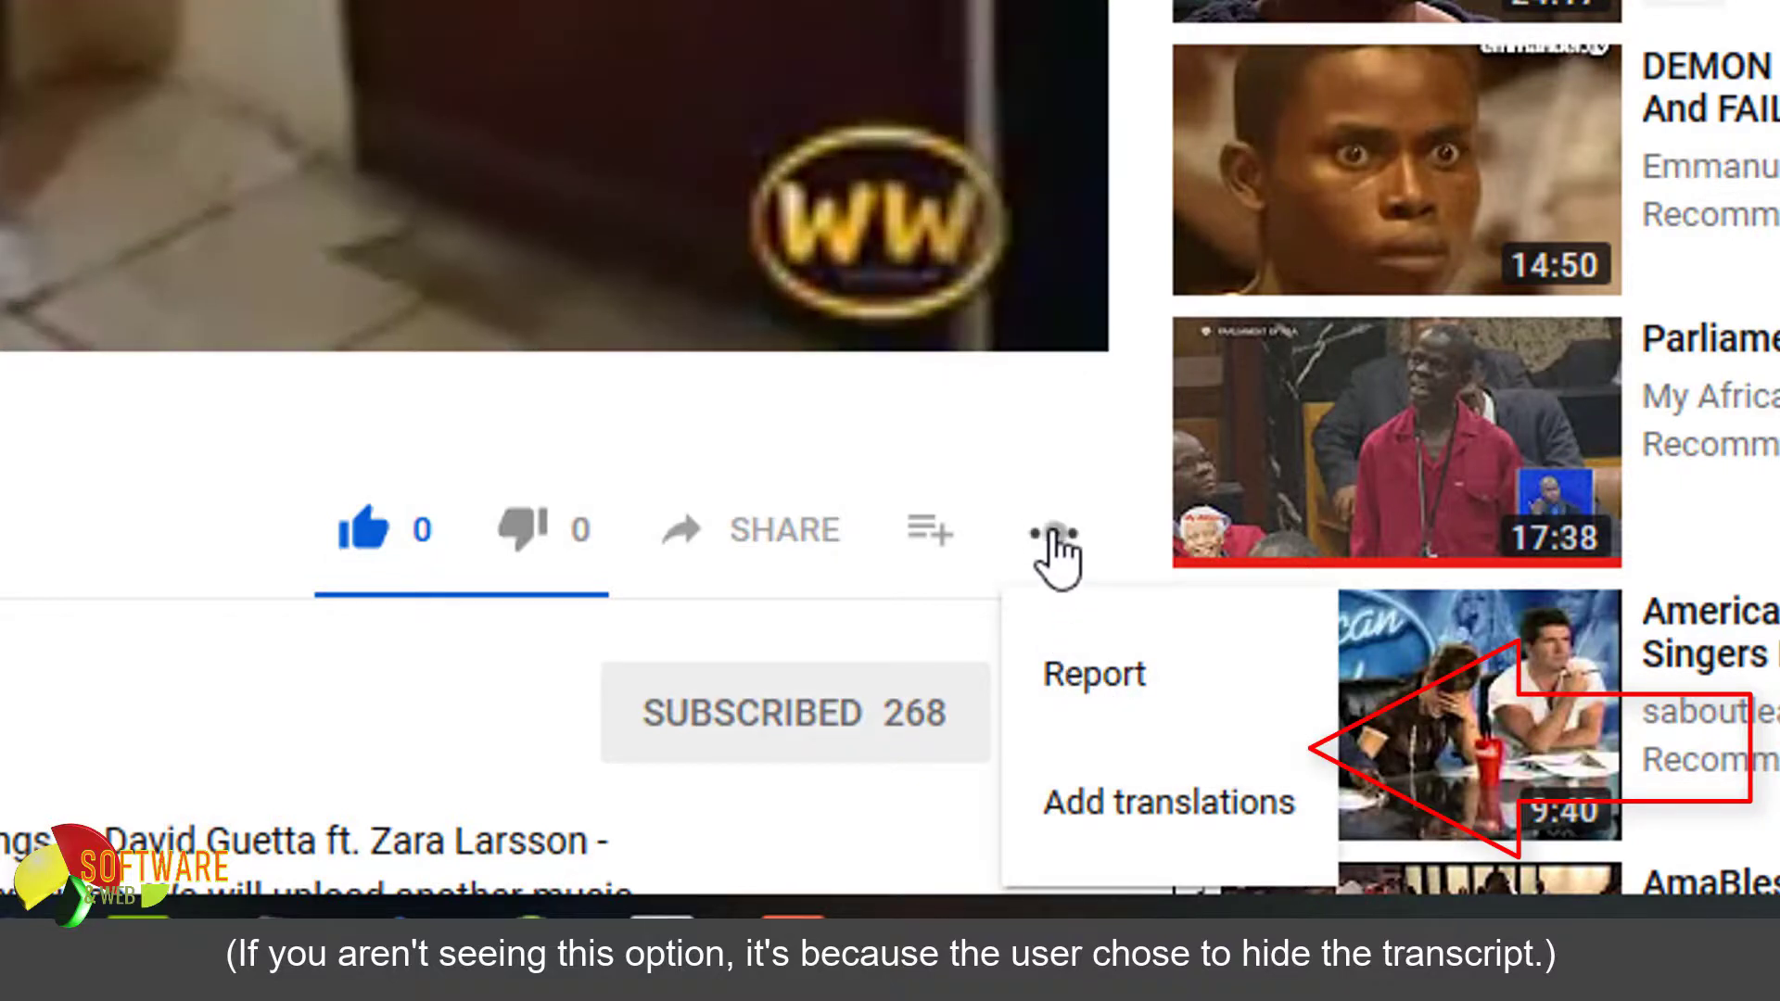
{"action": "left_click", "coordinate": [1053, 534]}
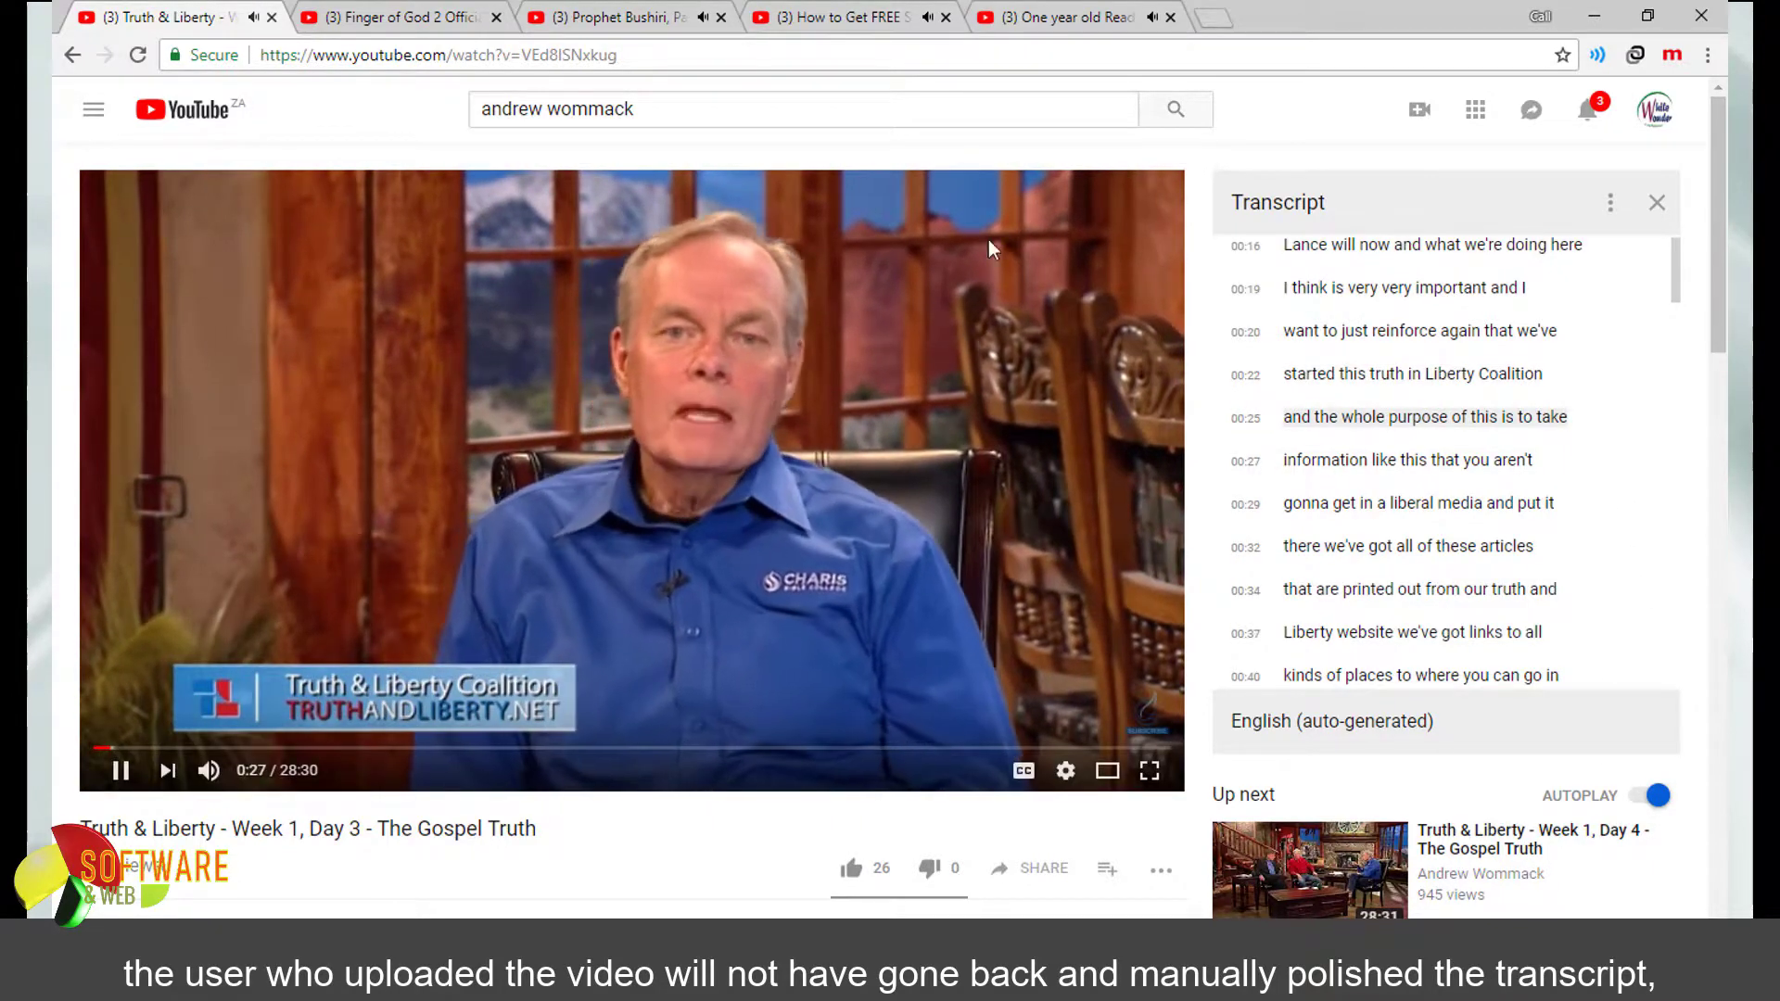
Switch to the "One year old Reading" video, return to the YouTube home page and browse the recommended videos.
{"action": "left_click", "coordinate": [1045, 20]}
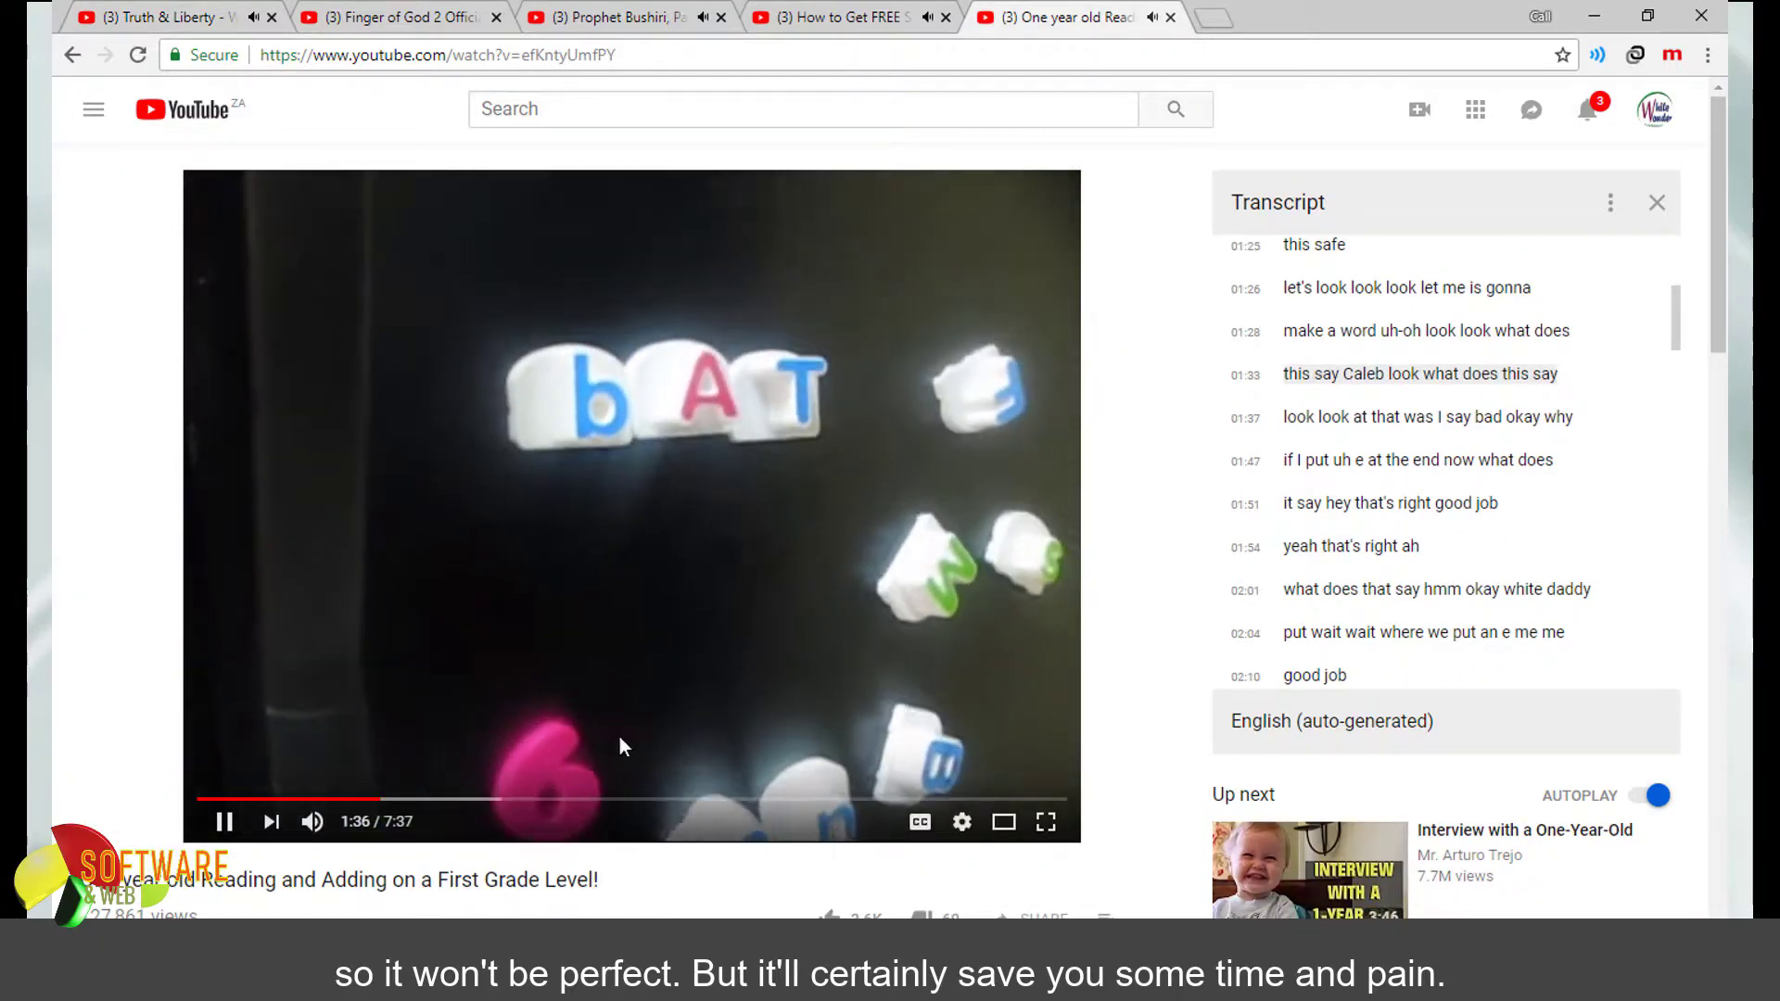
{"action": "left_click", "coordinate": [182, 109]}
{"action": "scroll", "coordinate": [924, 613], "scroll_direction": "down", "scroll_amount": 5}
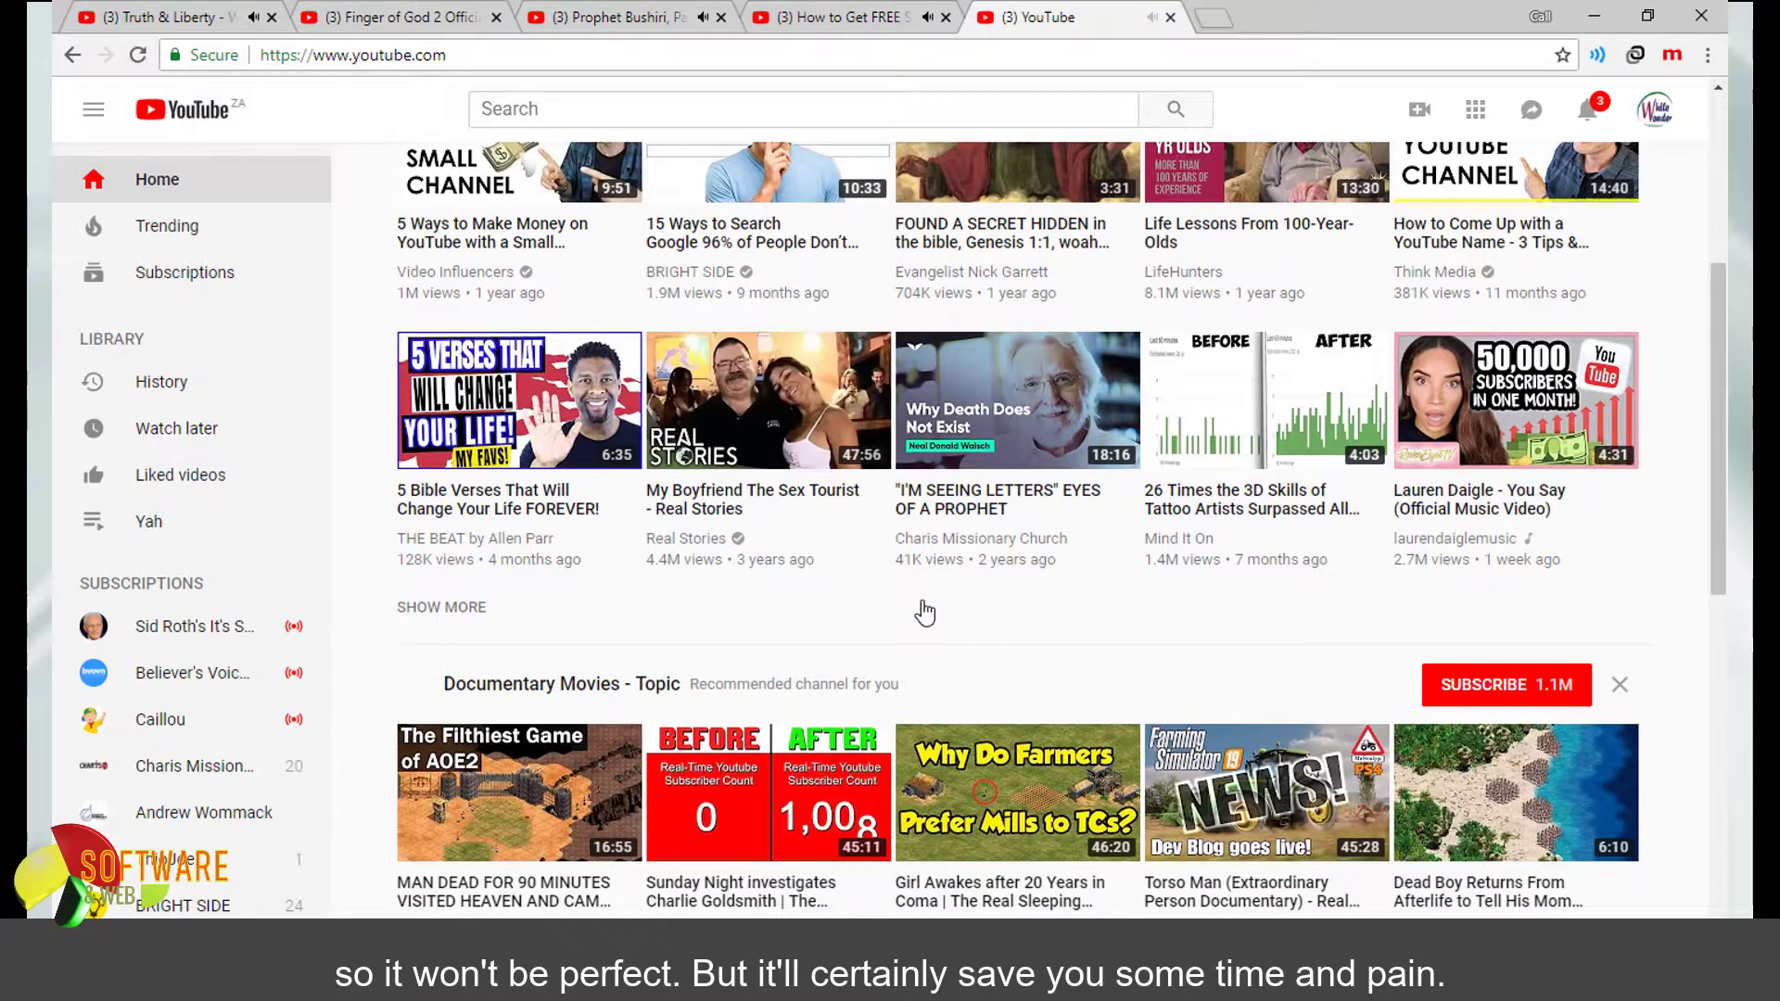
{"action": "scroll", "coordinate": [924, 612], "scroll_direction": "down", "scroll_amount": 8}
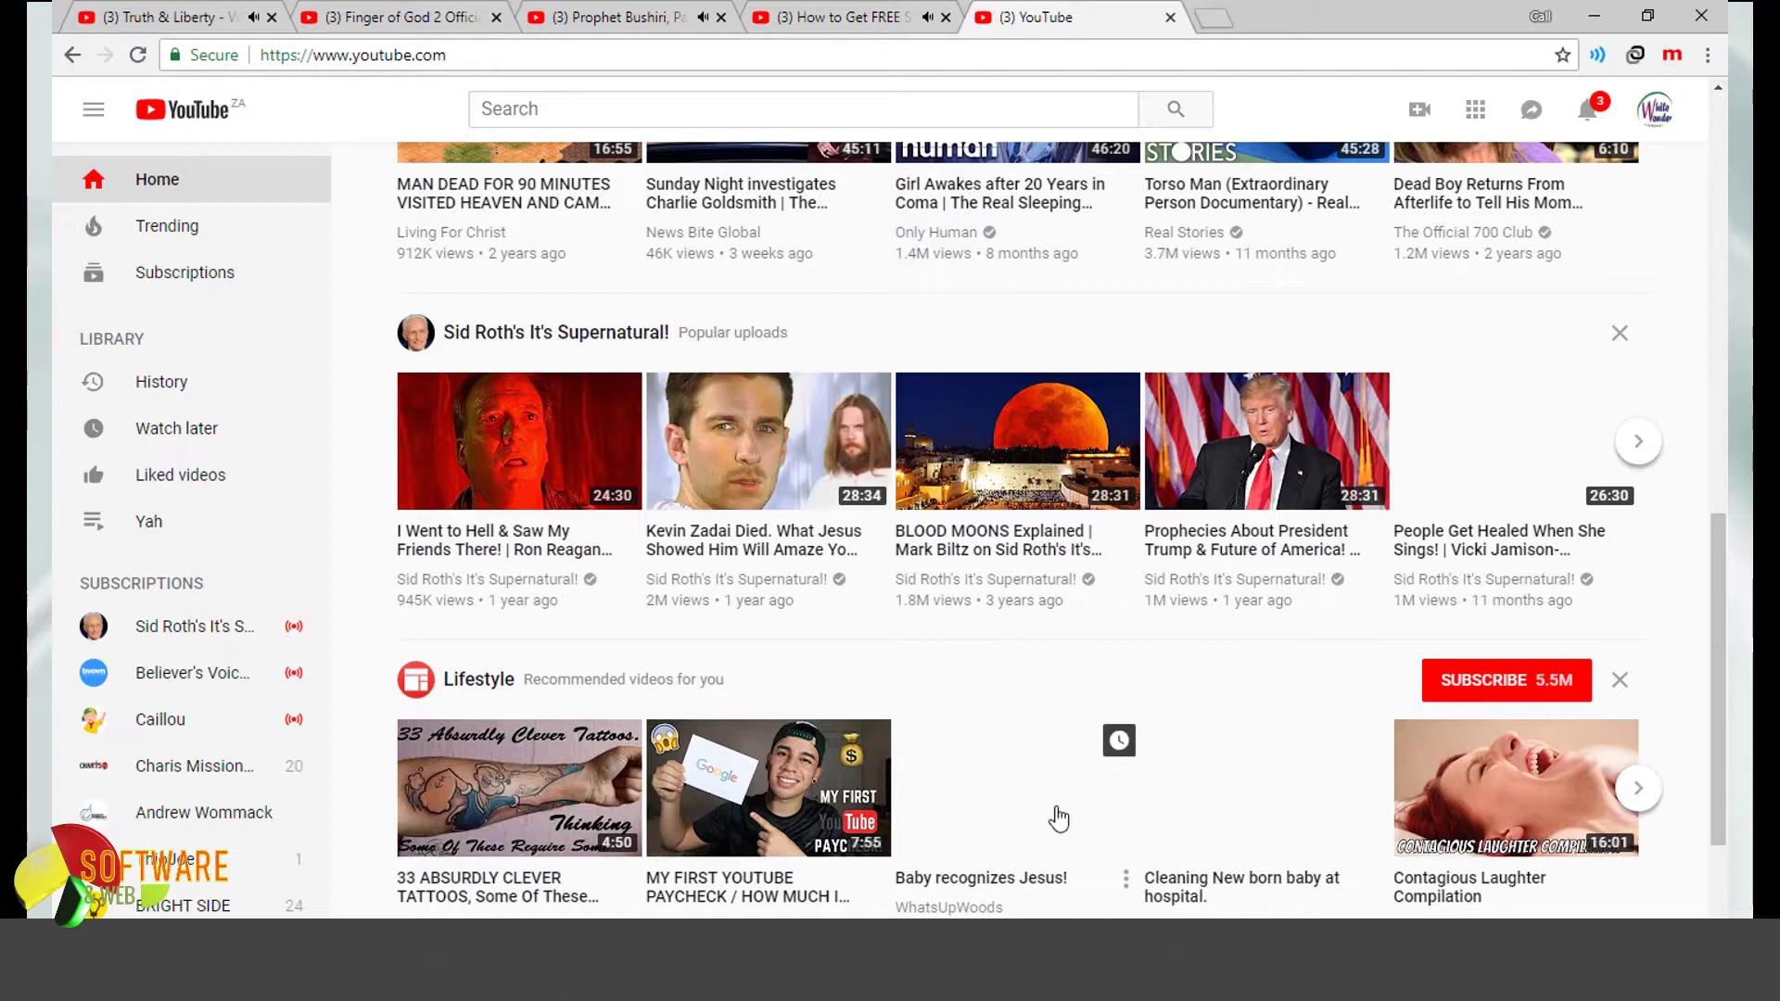